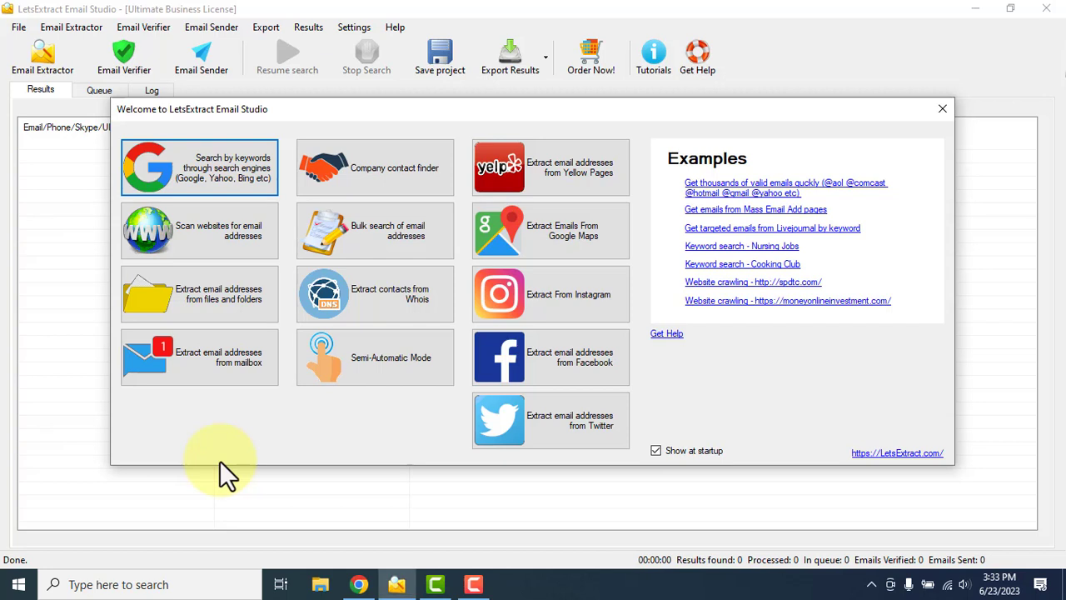
# - Reposition the LetsExtract welcome window on screen
pyautogui.moveTo(567, 118)
pyautogui.mouseDown()
pyautogui.moveTo(521, 181)
pyautogui.moveTo(505, 143)
pyautogui.moveTo(597, 118)
pyautogui.moveTo(592, 147)
pyautogui.moveTo(564, 112)
pyautogui.mouseUp()
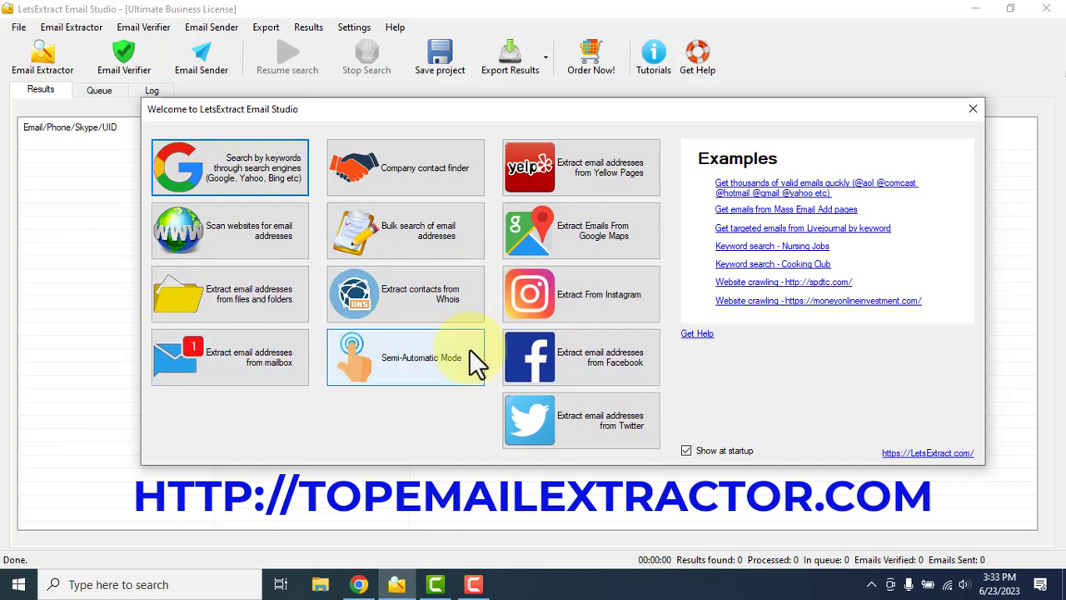
pyautogui.moveTo(714, 109)
pyautogui.mouseDown()
pyautogui.moveTo(686, 112)
pyautogui.moveTo(747, 117)
pyautogui.moveTo(727, 118)
pyautogui.mouseUp()
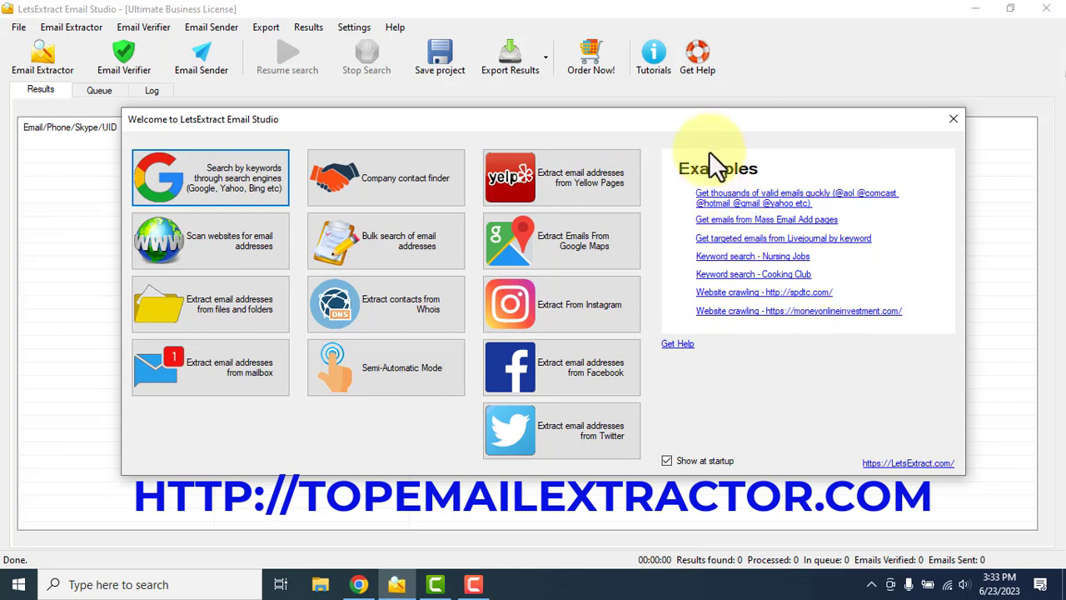
pyautogui.moveTo(703, 118); pyautogui.dragTo(714, 141)
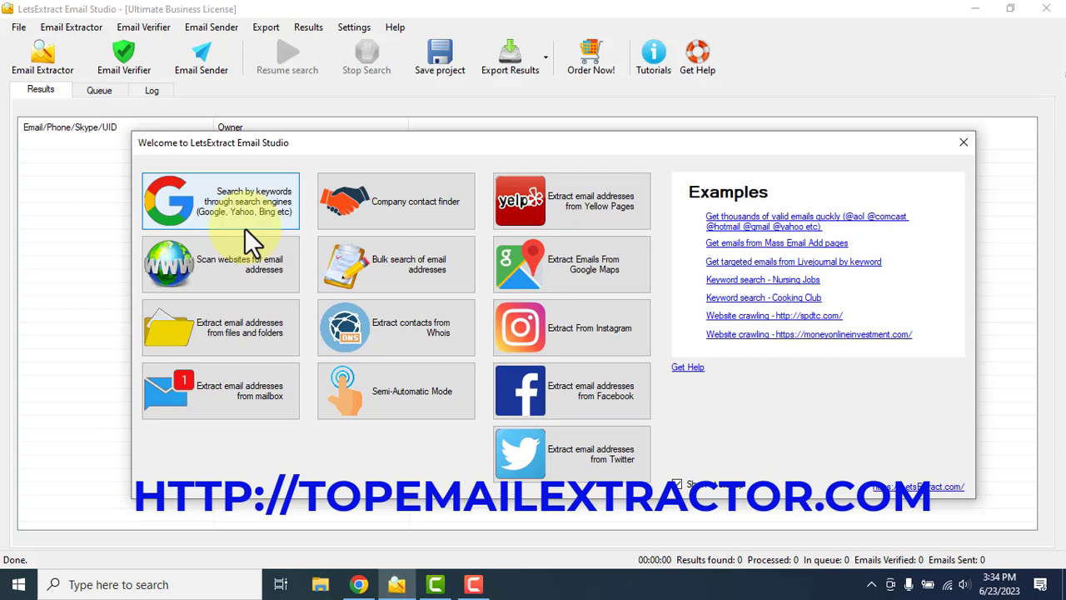
pyautogui.moveTo(602, 143)
pyautogui.mouseDown()
pyautogui.moveTo(582, 119)
pyautogui.moveTo(600, 126)
pyautogui.moveTo(601, 149)
pyautogui.mouseUp()
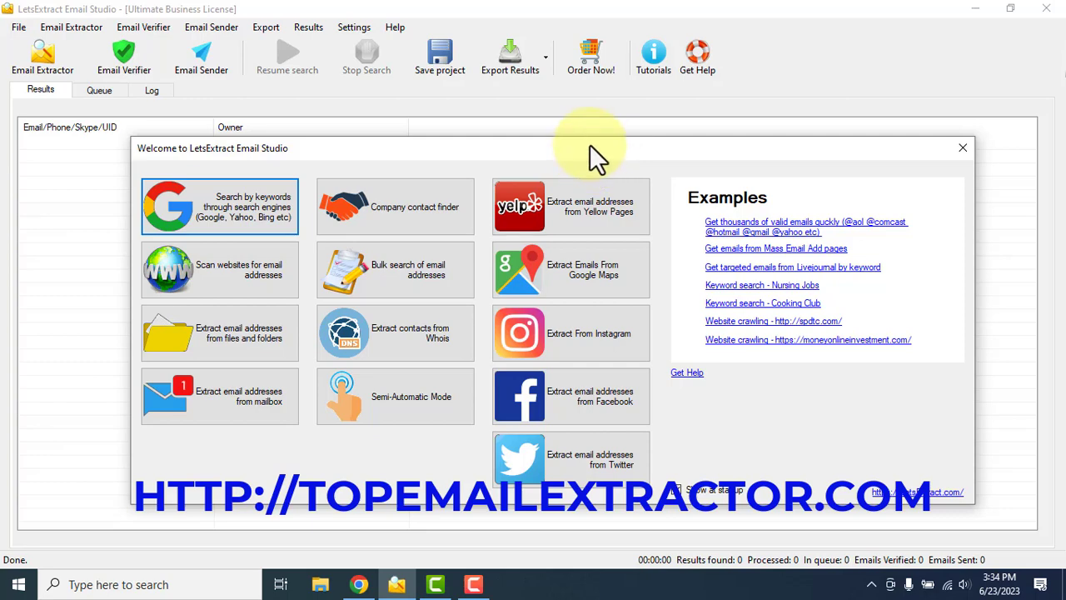
pyautogui.moveTo(589, 146); pyautogui.dragTo(590, 139)
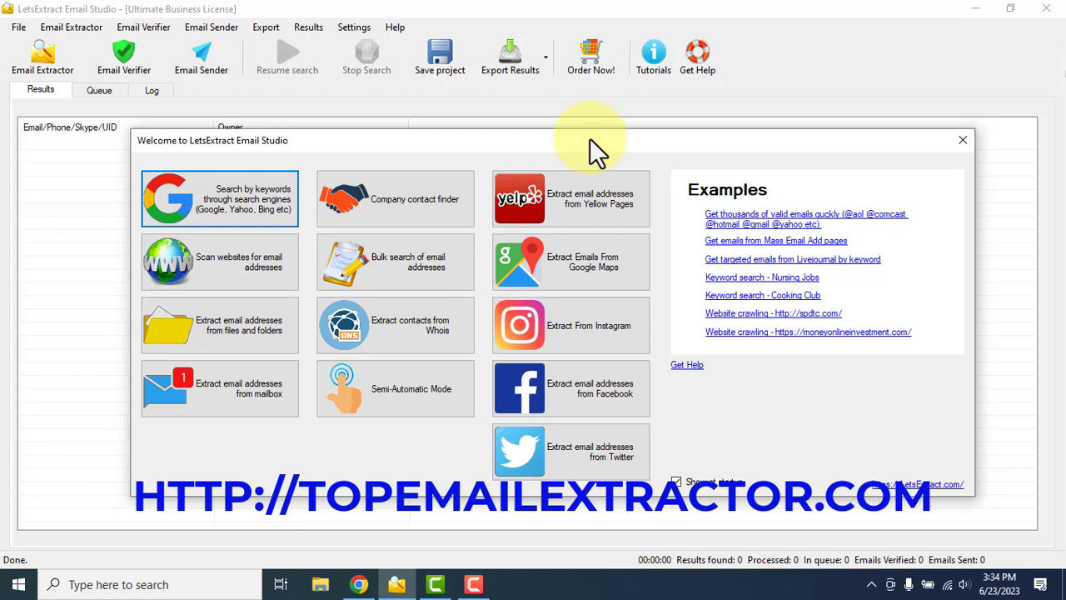
pyautogui.moveTo(575, 138)
pyautogui.mouseDown()
pyautogui.moveTo(576, 150)
pyautogui.moveTo(576, 139)
pyautogui.mouseUp()
pyautogui.moveTo(643, 144)
pyautogui.mouseDown()
pyautogui.moveTo(641, 165)
pyautogui.moveTo(640, 146)
pyautogui.mouseUp()
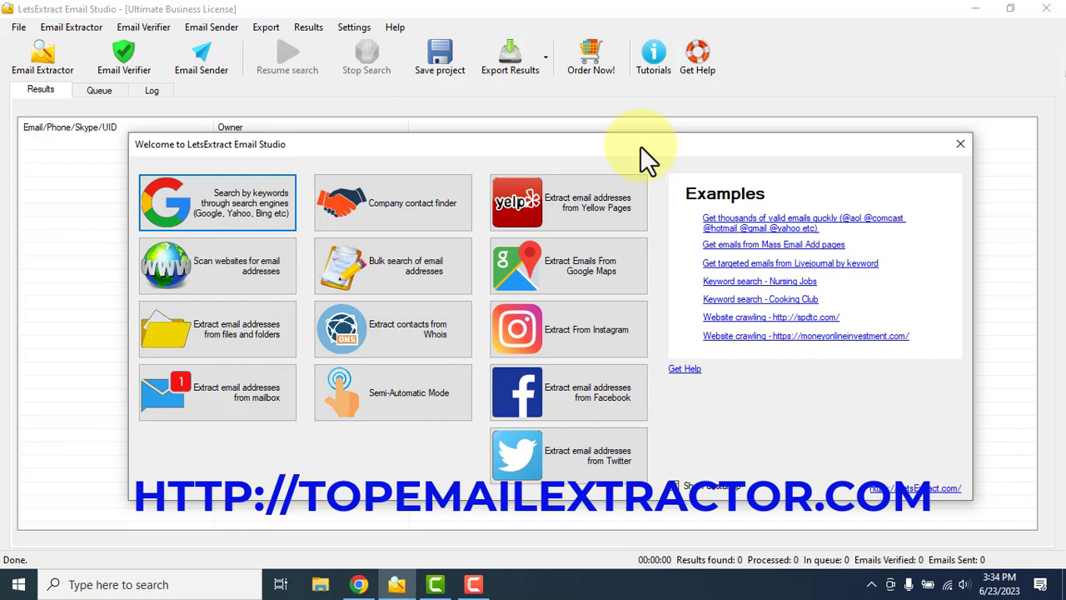
pyautogui.moveTo(590, 146)
pyautogui.mouseDown()
pyautogui.moveTo(609, 171)
pyautogui.moveTo(586, 194)
pyautogui.moveTo(590, 155)
pyautogui.mouseUp()
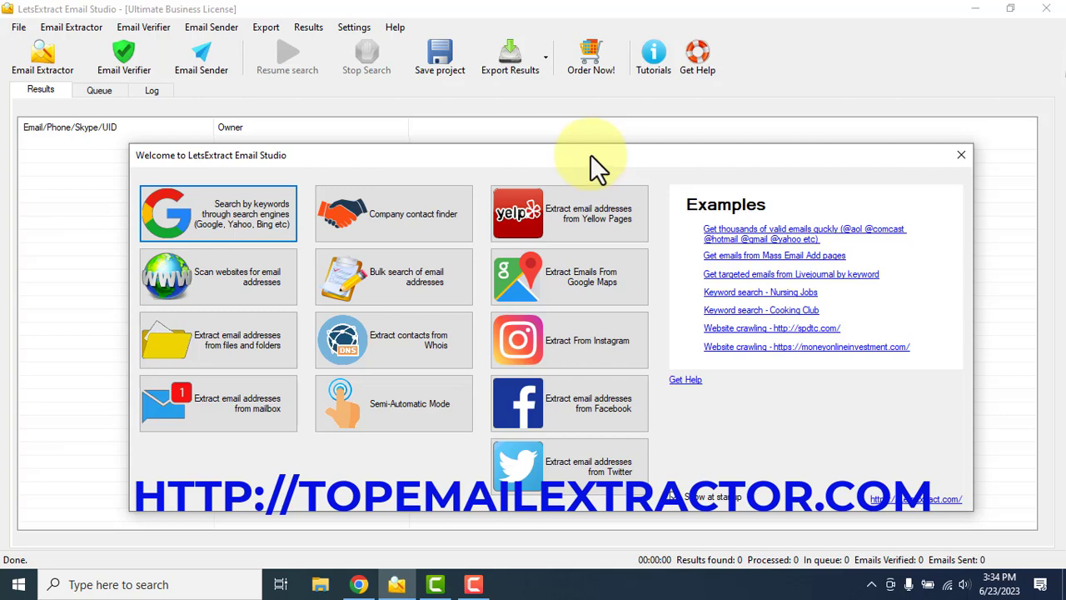
pyautogui.moveTo(544, 158); pyautogui.dragTo(555, 132)
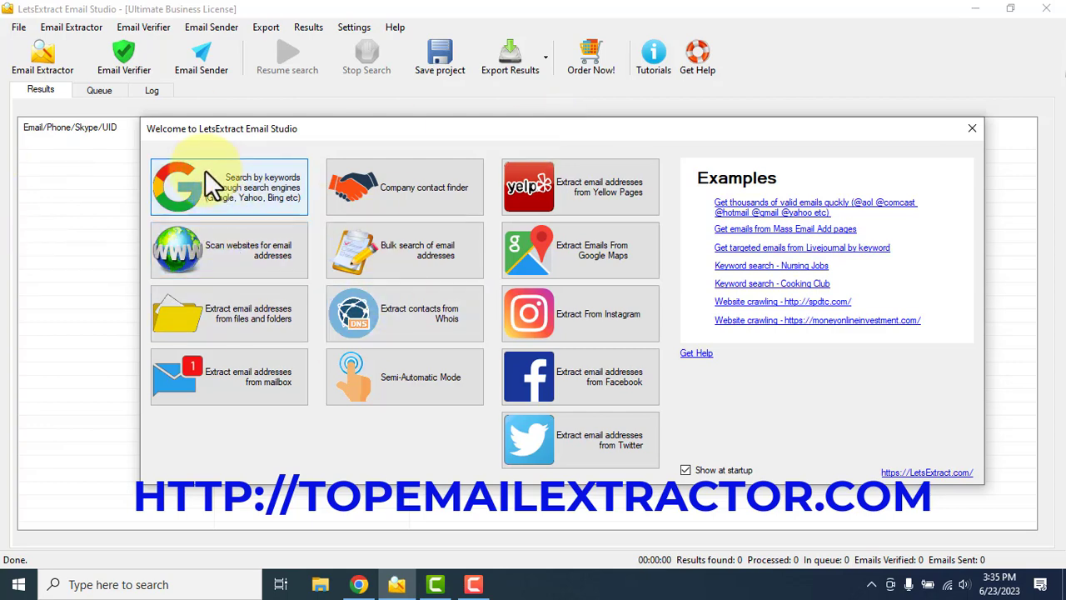
pyautogui.moveTo(617, 131); pyautogui.dragTo(617, 147)
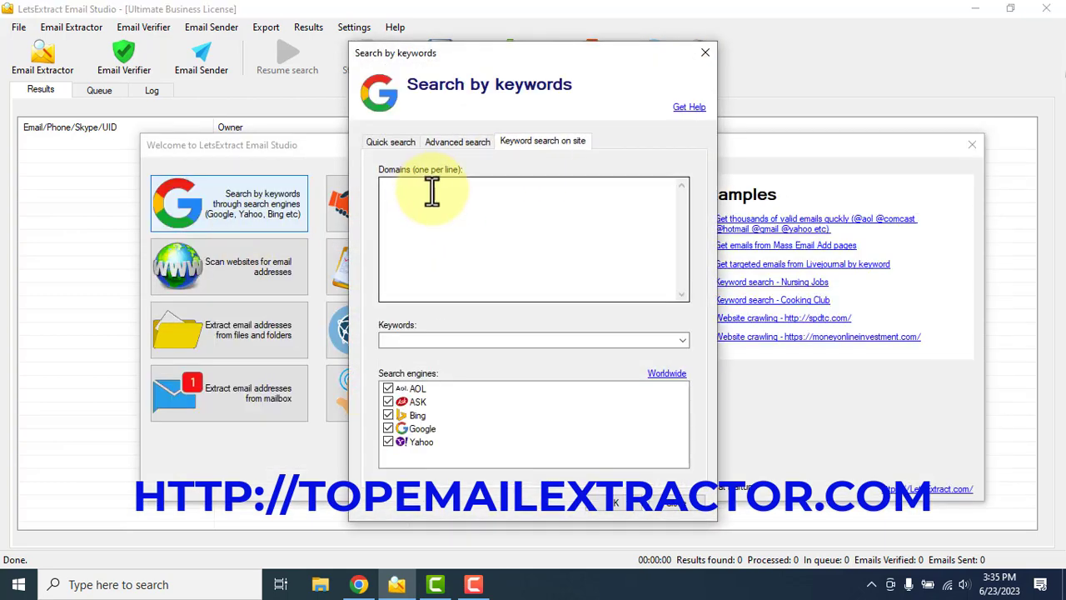
# - Enter work at home, make money online, online jobs, work from home as Domains and select them
pyautogui.click(403, 200)
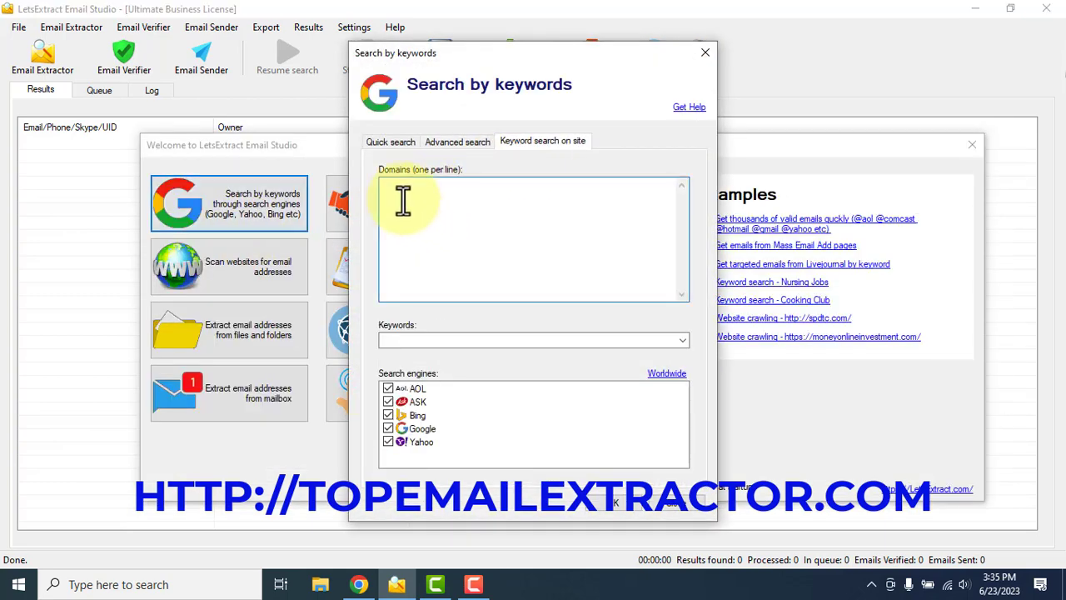
pyautogui.write('work at home')
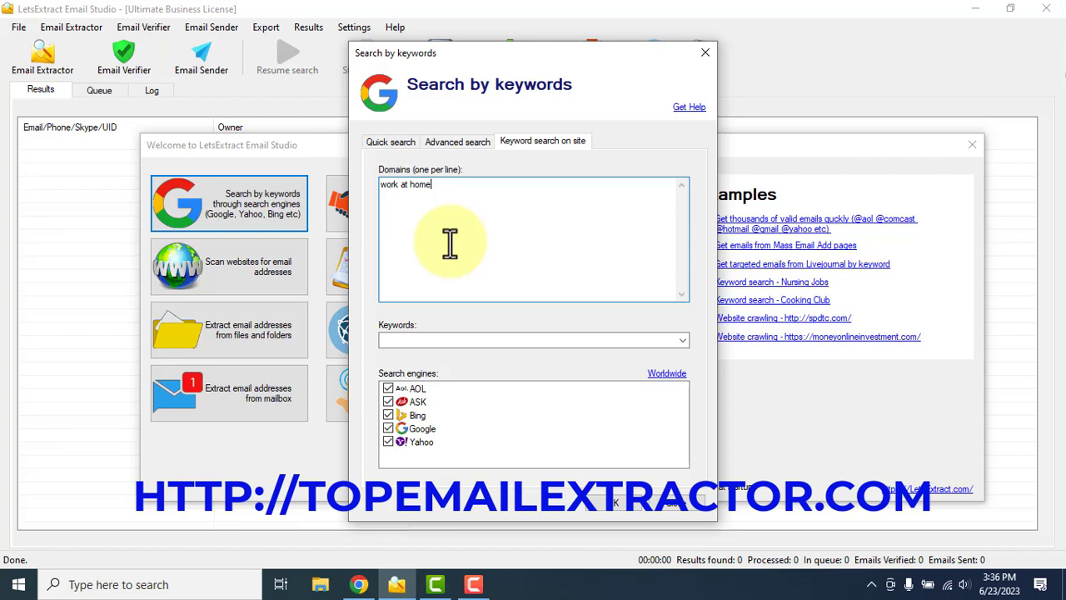
pyautogui.press('Return')
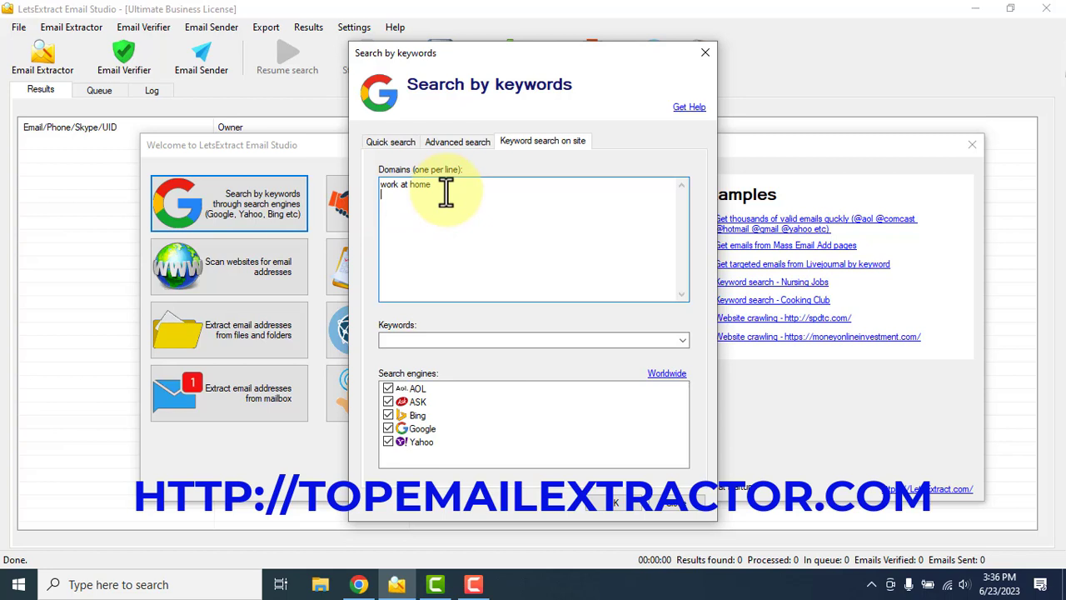
pyautogui.write('make money online')
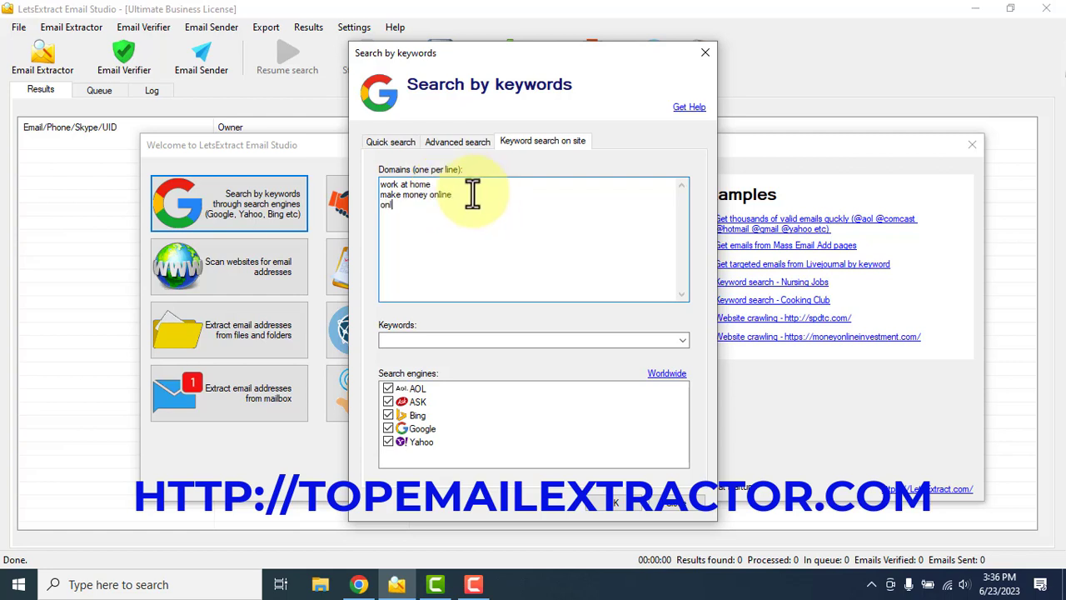
pyautogui.write('bs wo')
pyautogui.write('rk from home')
pyautogui.moveTo(461, 219); pyautogui.dragTo(381, 186)
pyautogui.click(486, 259)
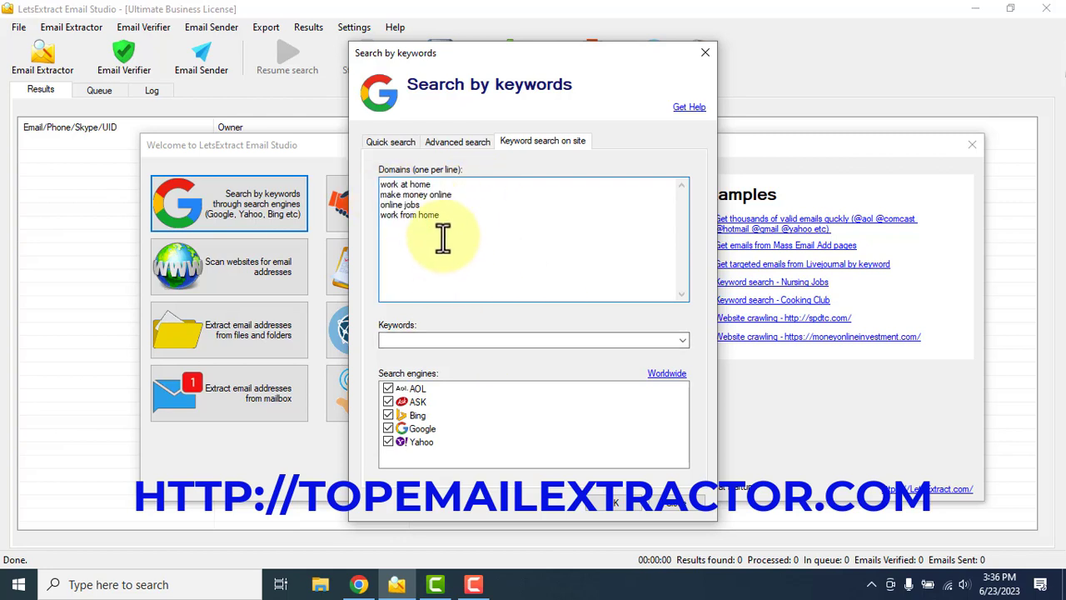
pyautogui.moveTo(441, 226); pyautogui.dragTo(364, 174)
pyautogui.hotkey('ctrl', 'c')
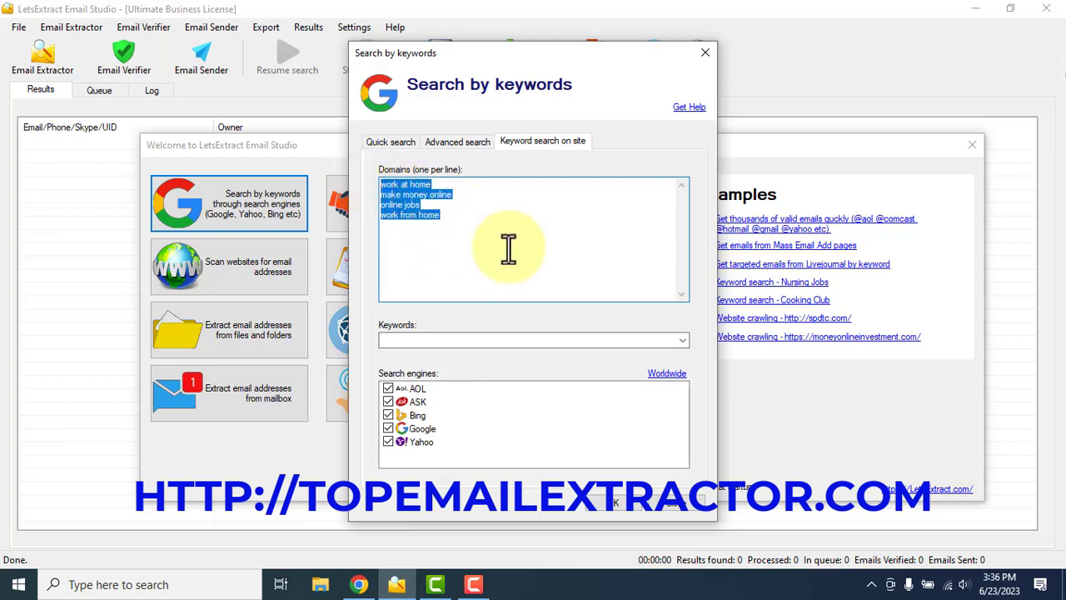
# - Paste the four work-from-home phrases over the preset Quick search keywords
pyautogui.click(381, 143)
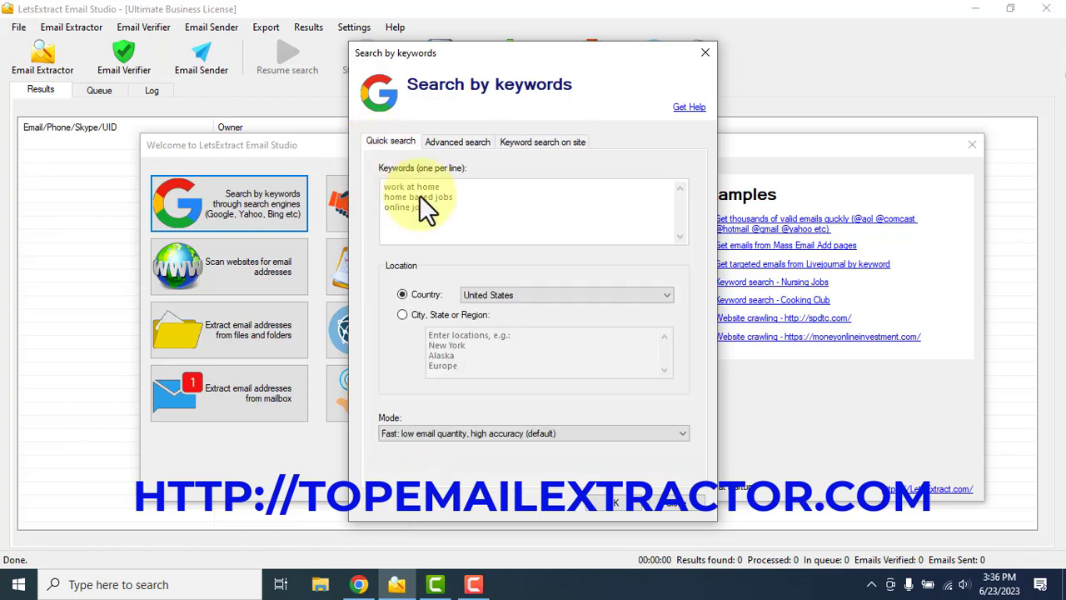
pyautogui.click(412, 209)
pyautogui.moveTo(408, 208); pyautogui.dragTo(369, 178)
pyautogui.hotkey('ctrl', 'v')
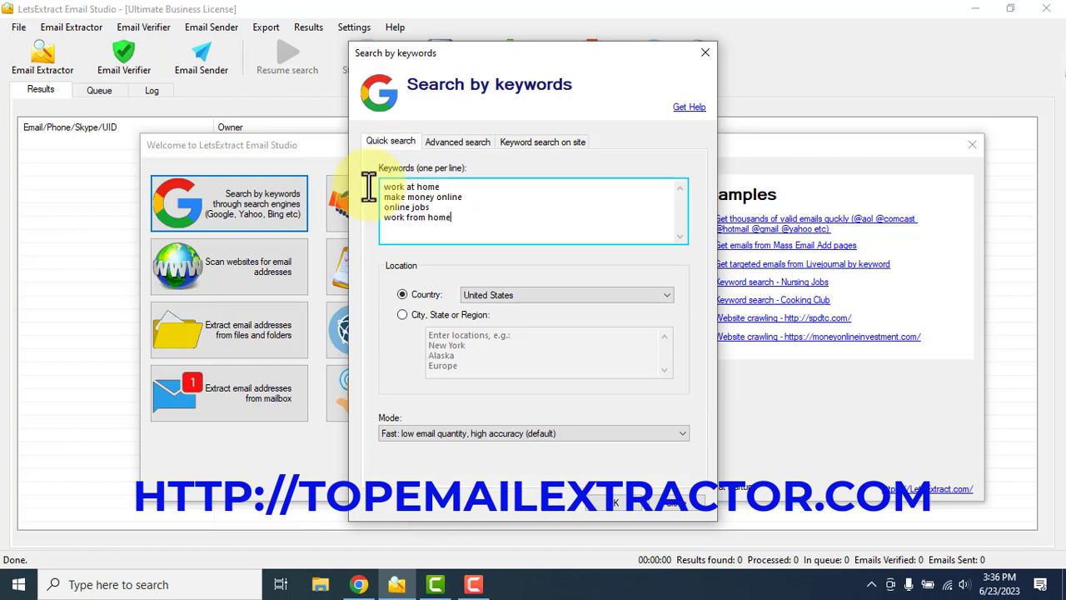
# - Clear the Domains list on the site keyword search page and close the dialog
pyautogui.click(529, 140)
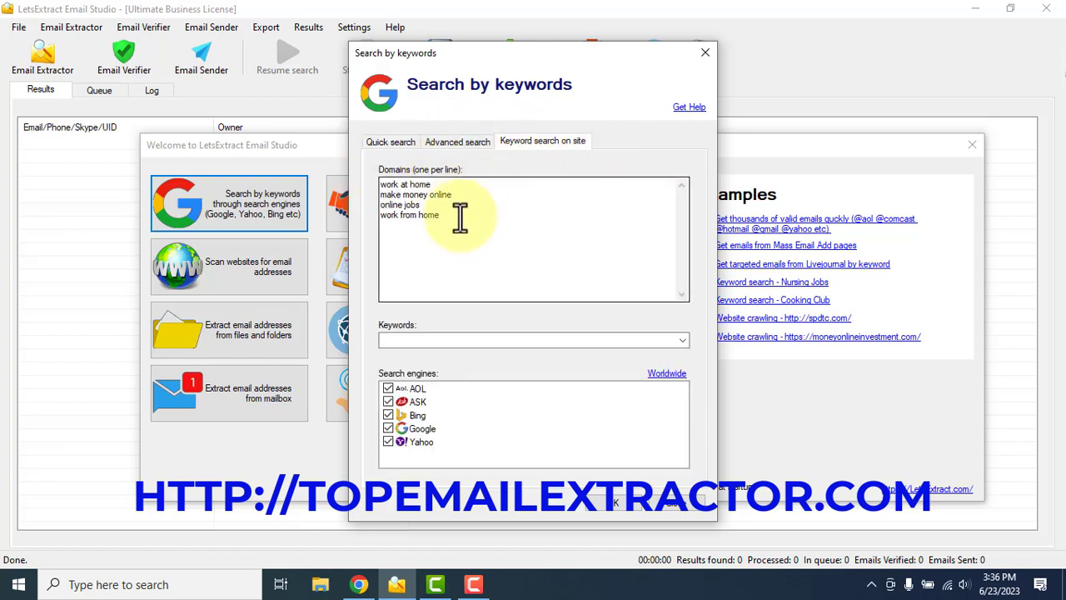
pyautogui.moveTo(457, 212); pyautogui.dragTo(375, 172)
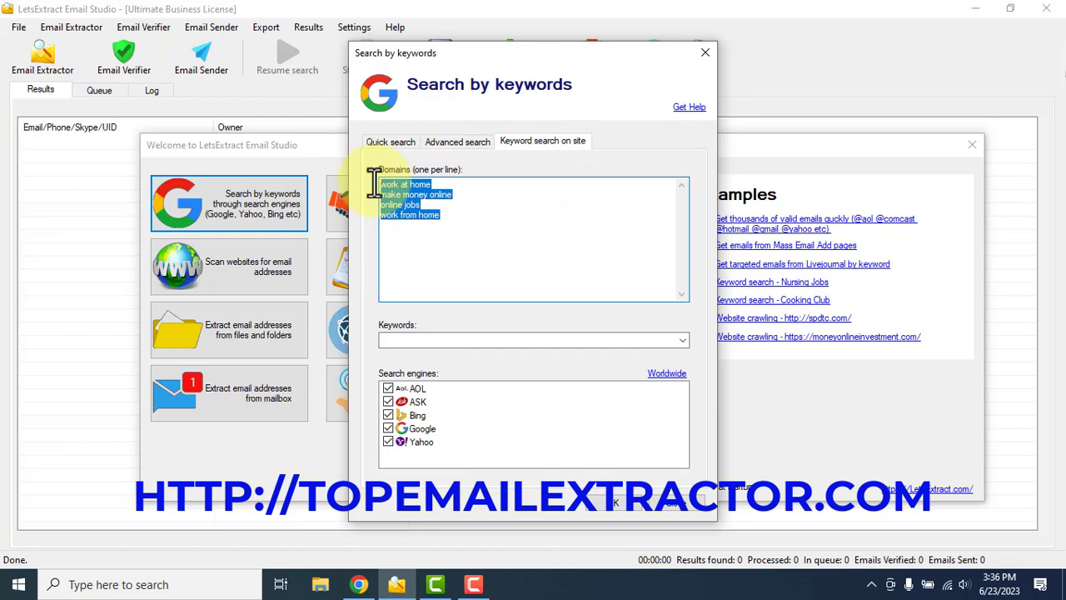
pyautogui.press('Delete')
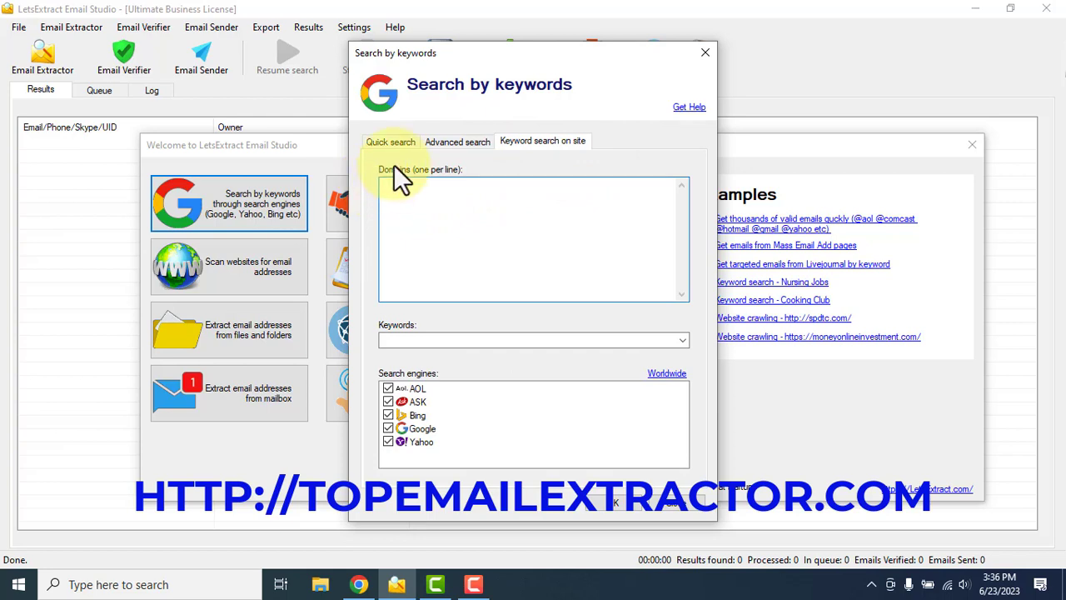
pyautogui.click(392, 144)
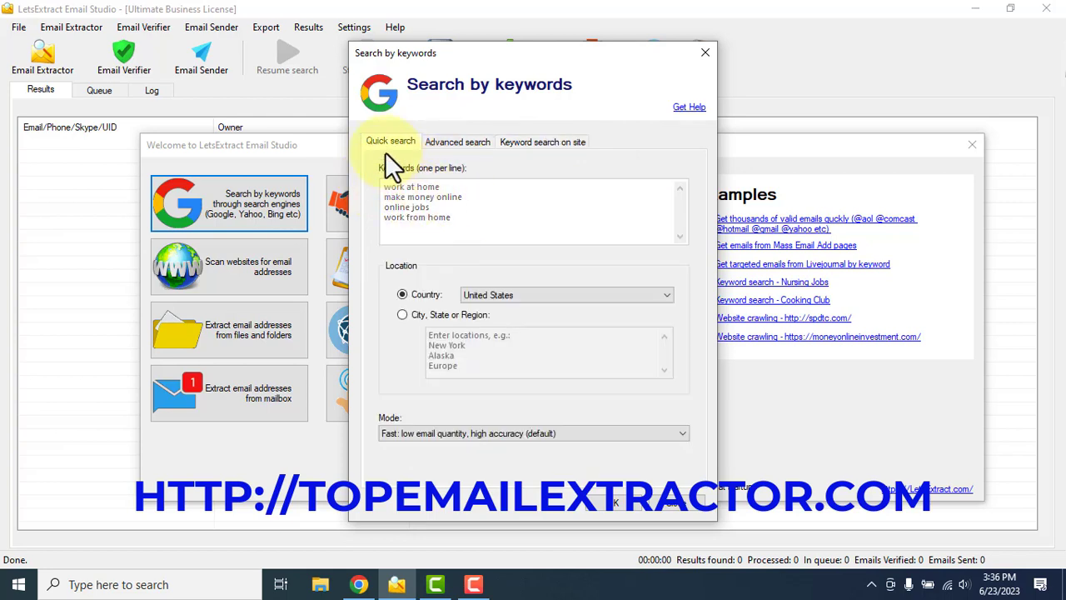
pyautogui.moveTo(463, 222); pyautogui.dragTo(368, 187)
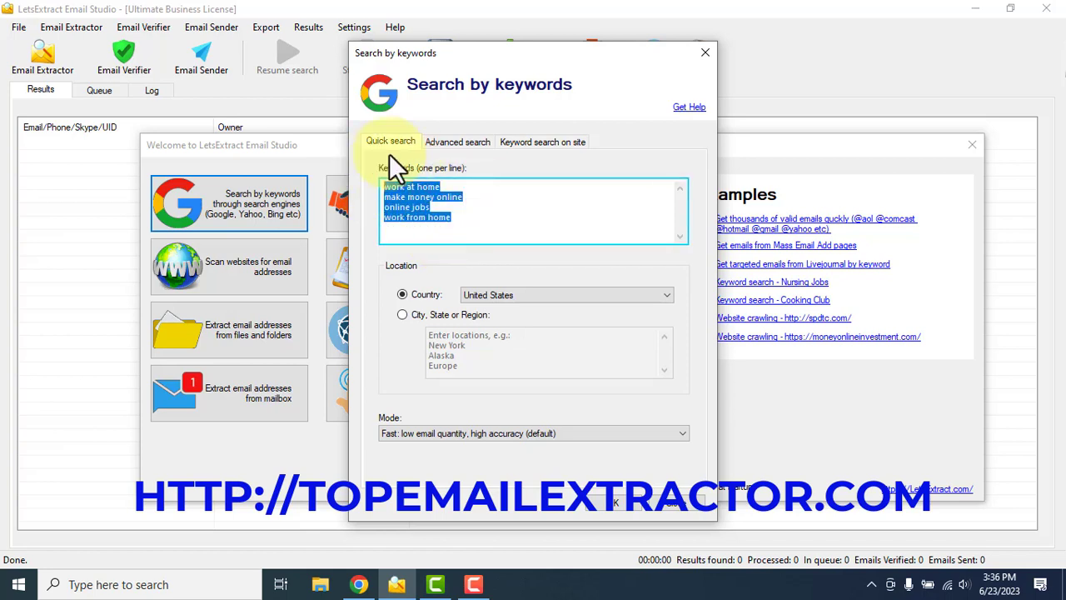
pyautogui.click(536, 140)
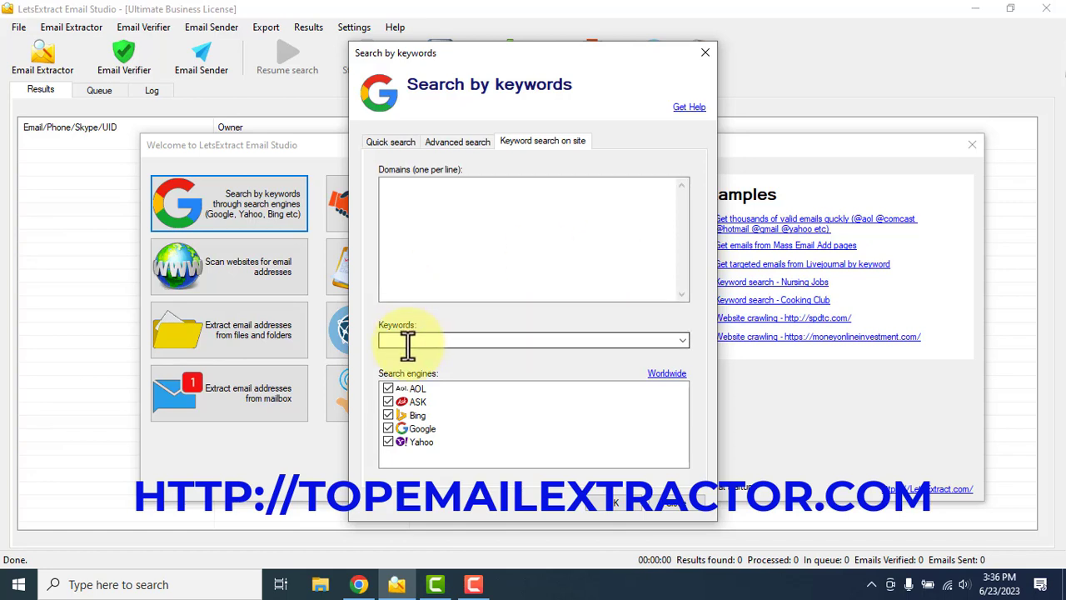
pyautogui.click(390, 143)
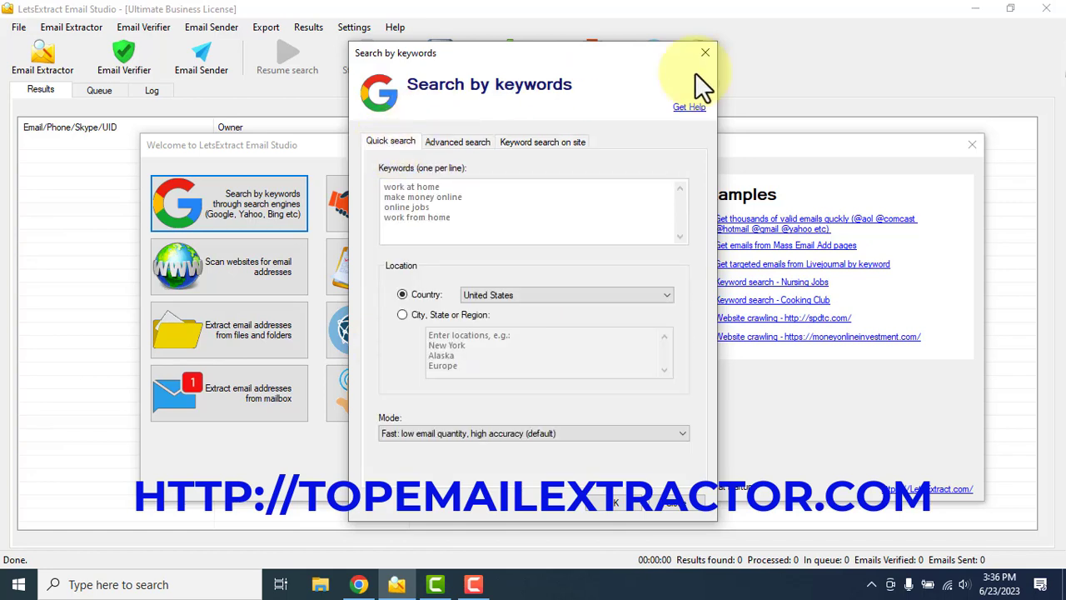
pyautogui.moveTo(483, 226); pyautogui.dragTo(349, 175)
pyautogui.hotkey('ctrl', 'c')
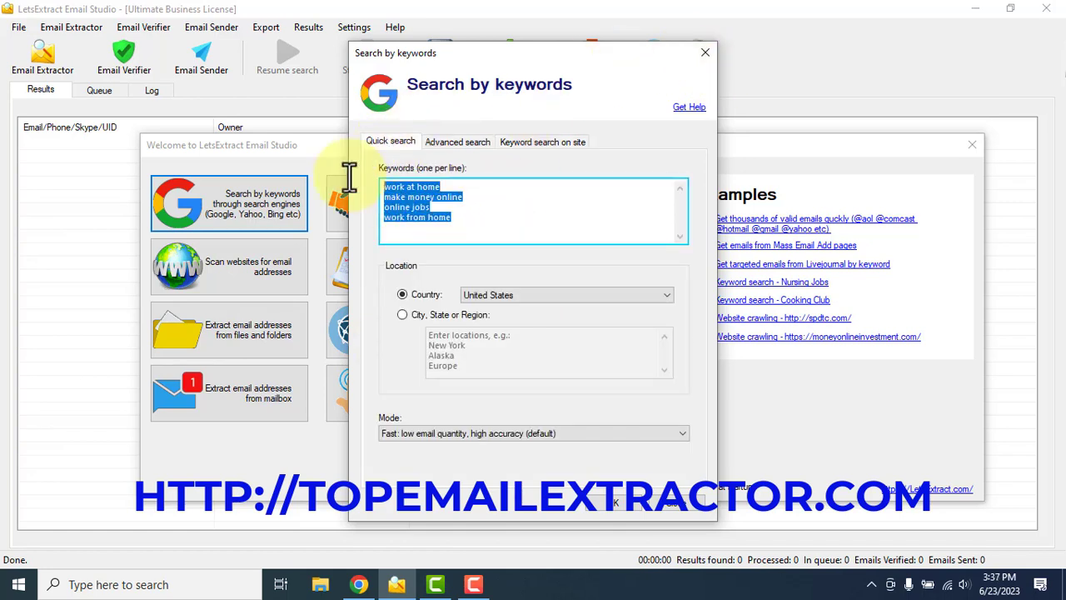
pyautogui.click(704, 53)
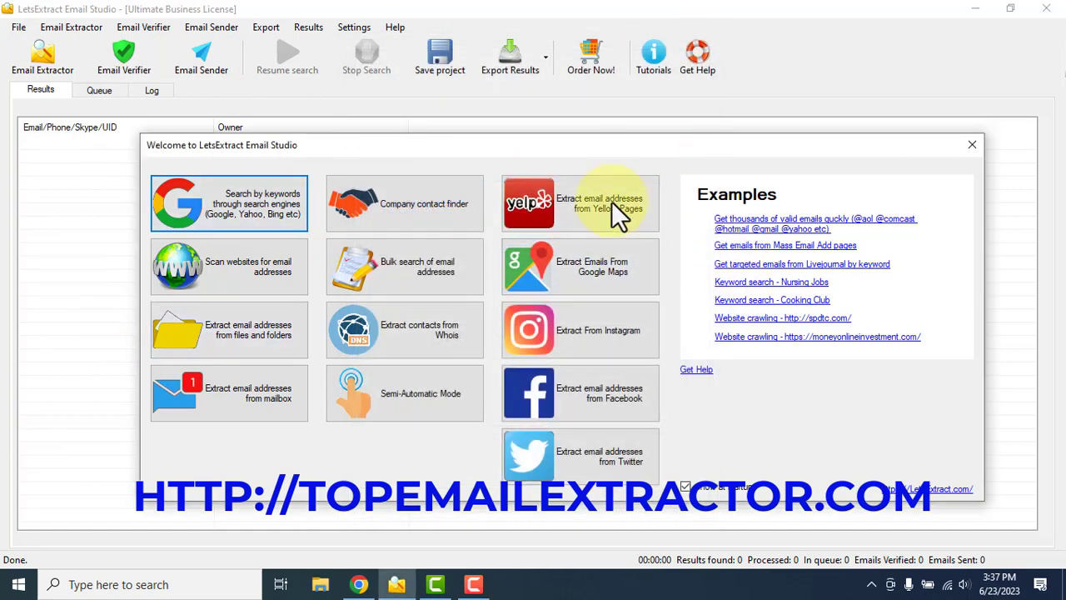
# - Reopen Search by keywords from the welcome window, checking its site and quick search pages
pyautogui.moveTo(569, 147); pyautogui.dragTo(538, 144)
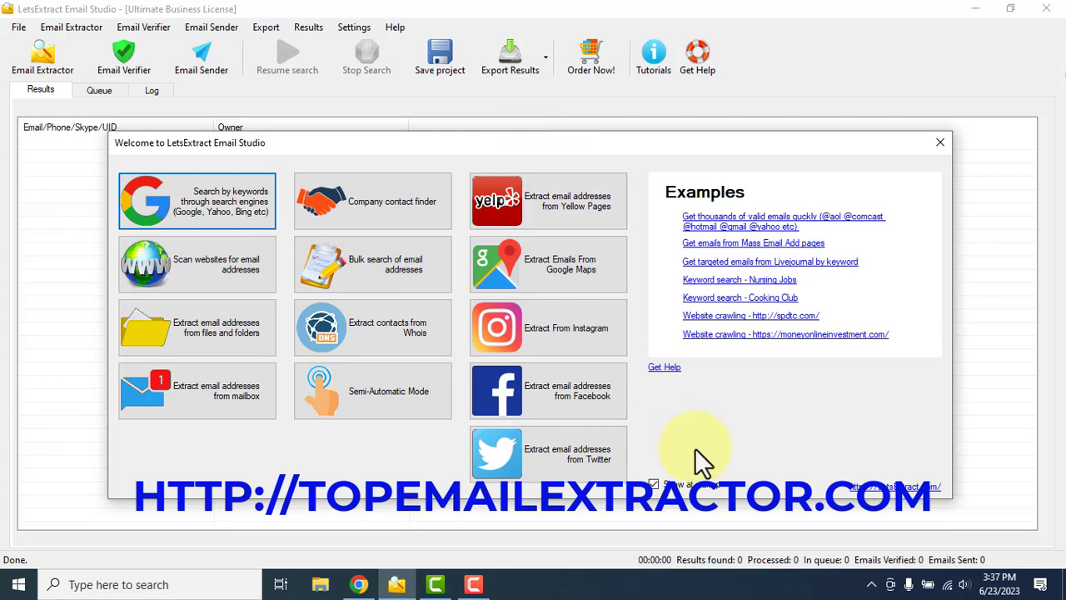
pyautogui.moveTo(431, 144); pyautogui.dragTo(440, 144)
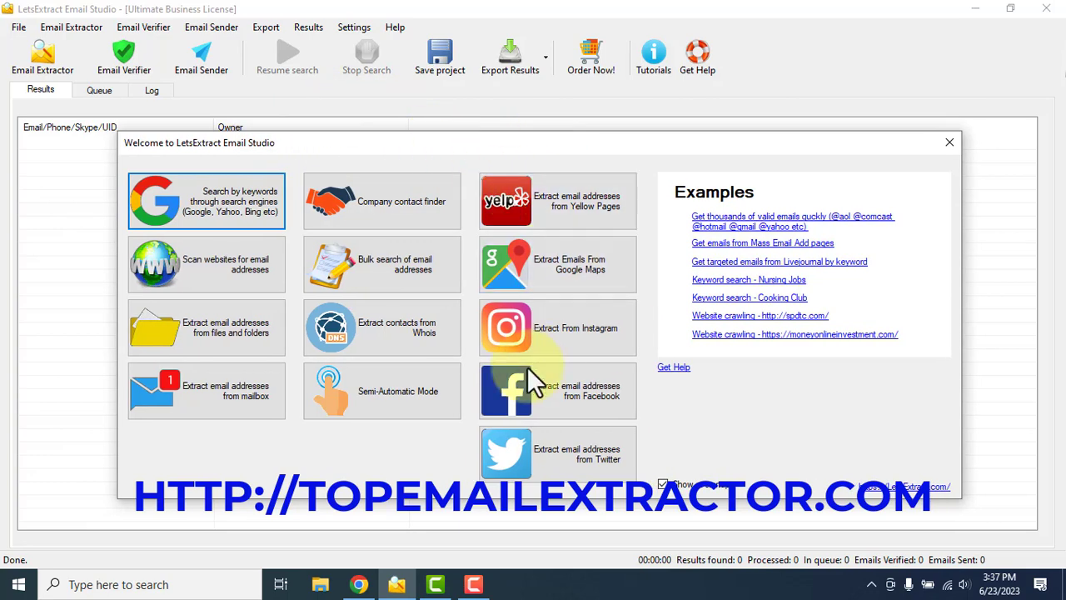
pyautogui.click(223, 199)
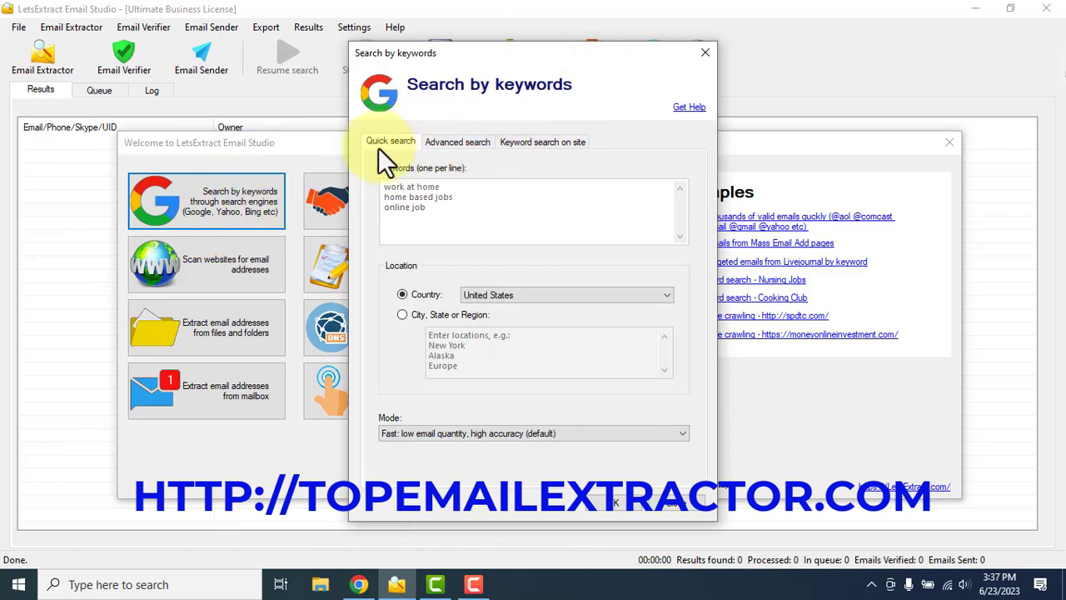
pyautogui.click(540, 143)
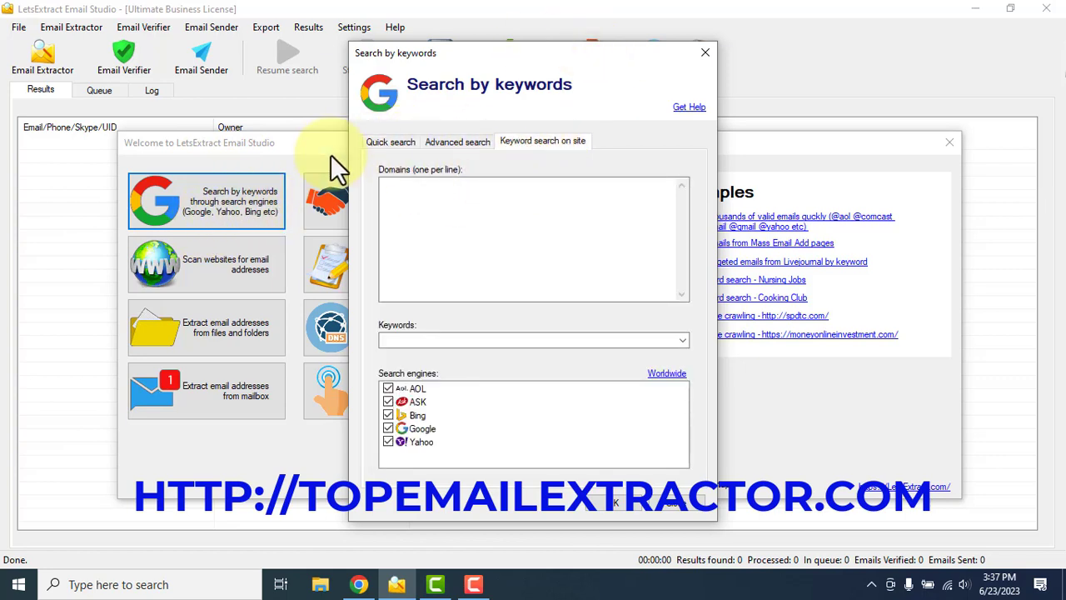
pyautogui.click(390, 142)
# - Replace the Quick search keywords with the four phrases, keep United States, and start the search
pyautogui.moveTo(551, 244); pyautogui.dragTo(367, 191)
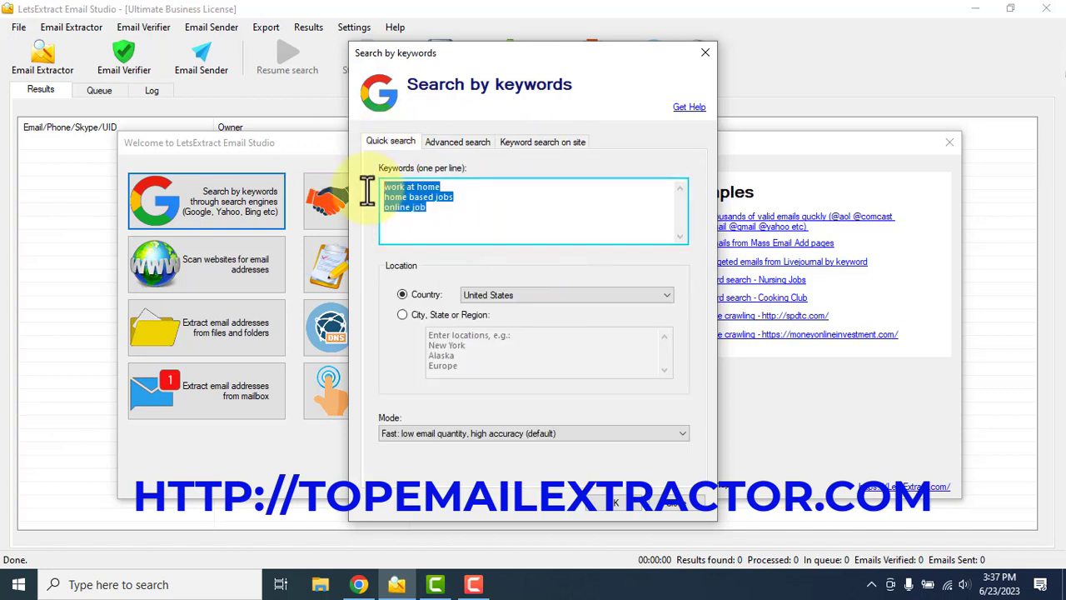
pyautogui.hotkey('ctrl', 'v')
pyautogui.moveTo(480, 219); pyautogui.dragTo(369, 190)
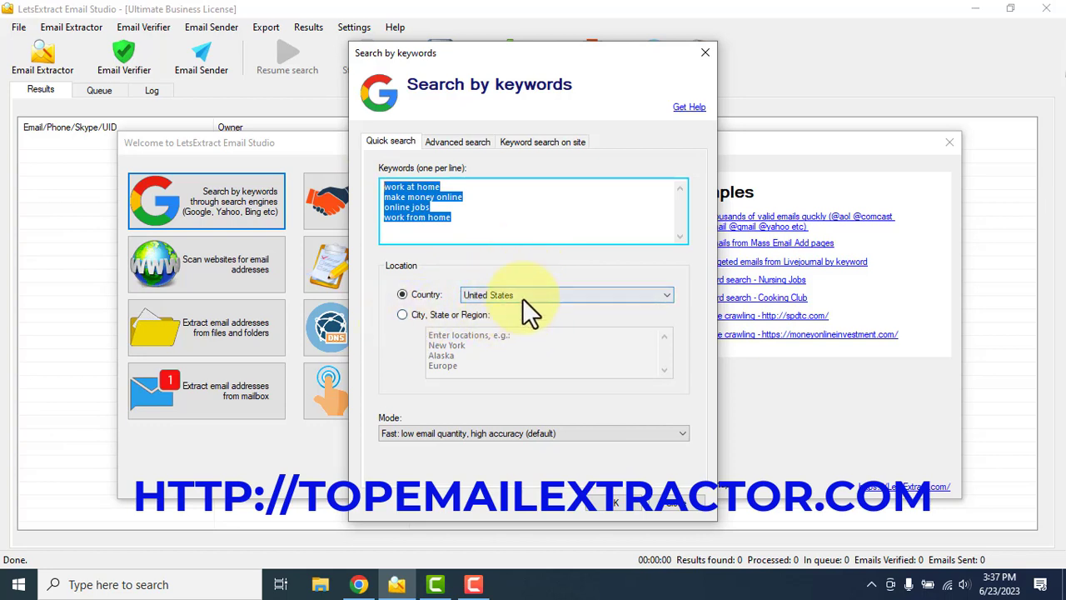
pyautogui.click(613, 502)
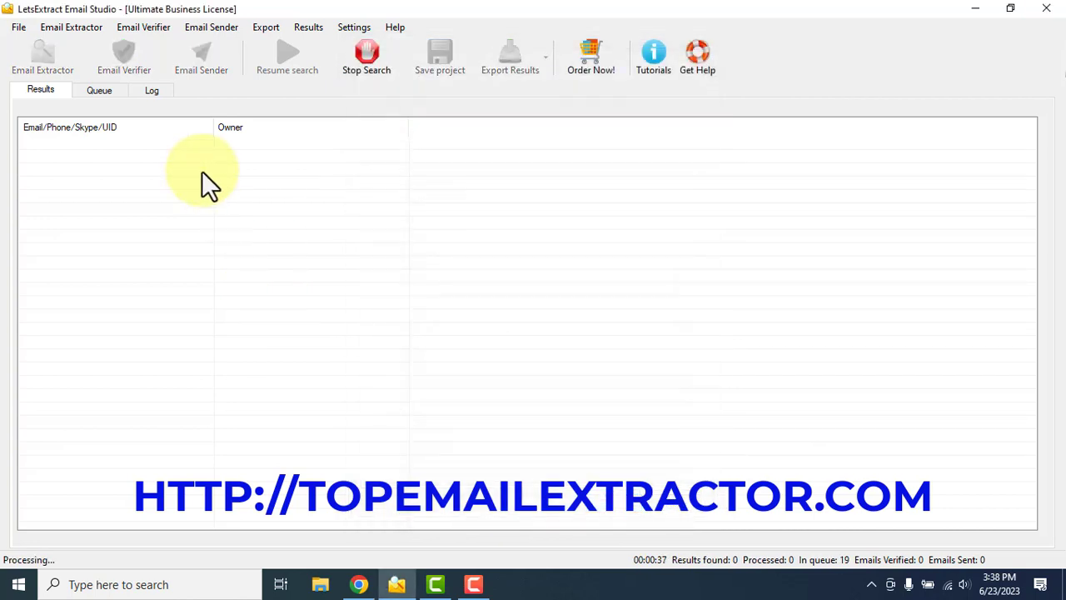
# - Review the queued aol, ask.com and Google entries and the Results, ending on the Queue
pyautogui.click(154, 92)
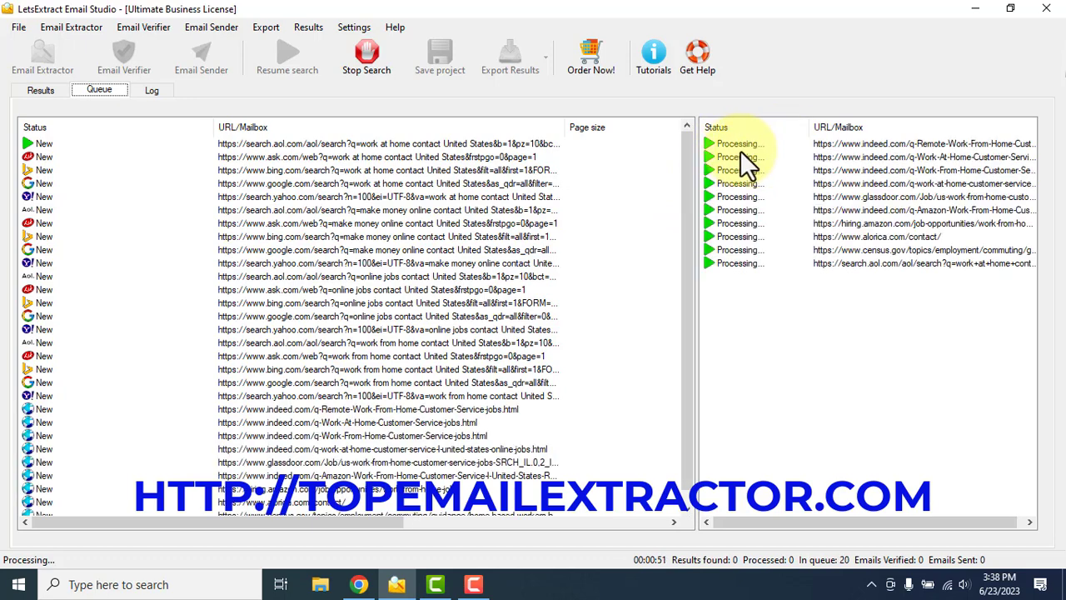
pyautogui.click(344, 144)
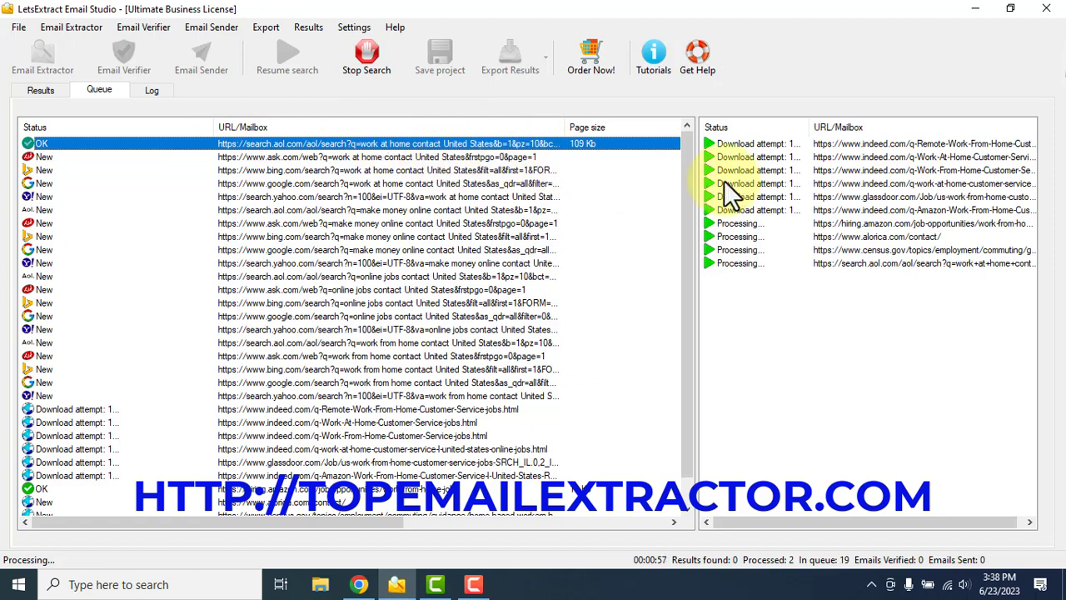
pyautogui.click(393, 160)
pyautogui.moveTo(393, 164); pyautogui.dragTo(480, 242)
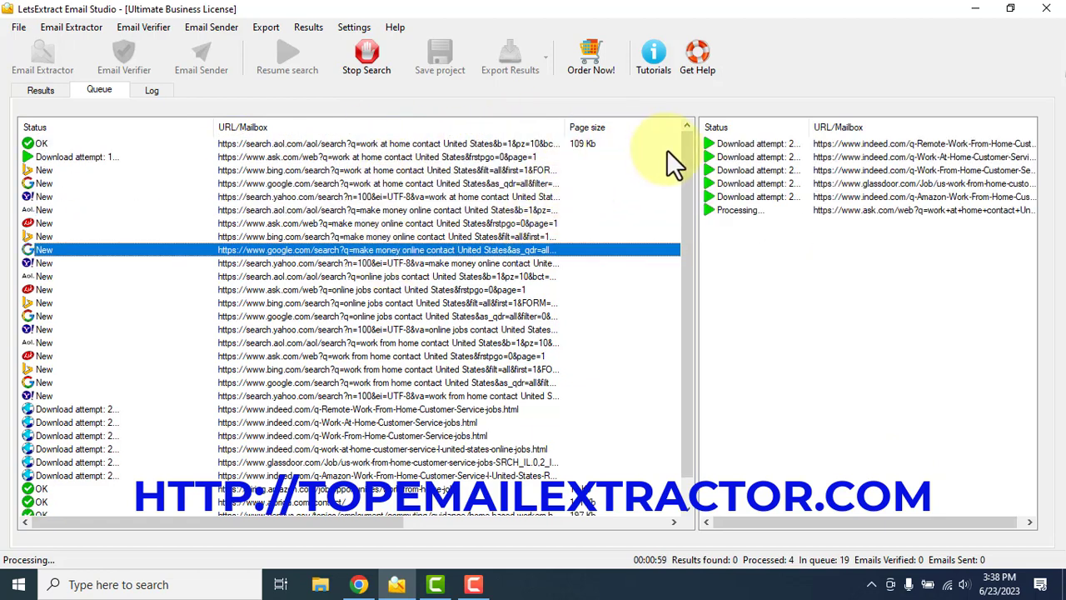
pyautogui.moveTo(688, 148)
pyautogui.mouseDown()
pyautogui.moveTo(687, 273)
pyautogui.moveTo(684, 135)
pyautogui.mouseUp()
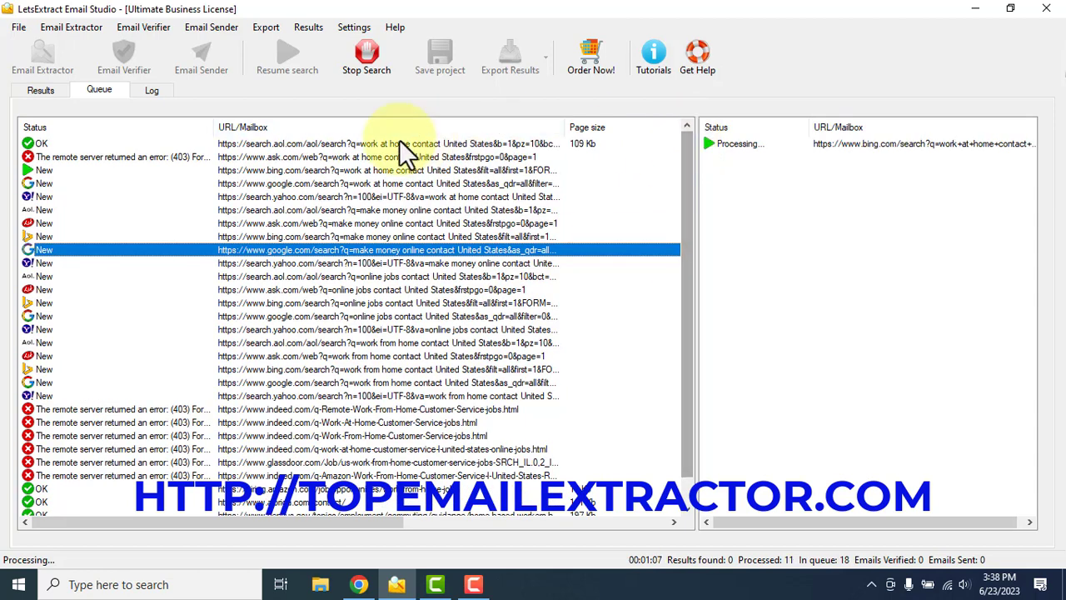
pyautogui.click(371, 169)
pyautogui.click(366, 184)
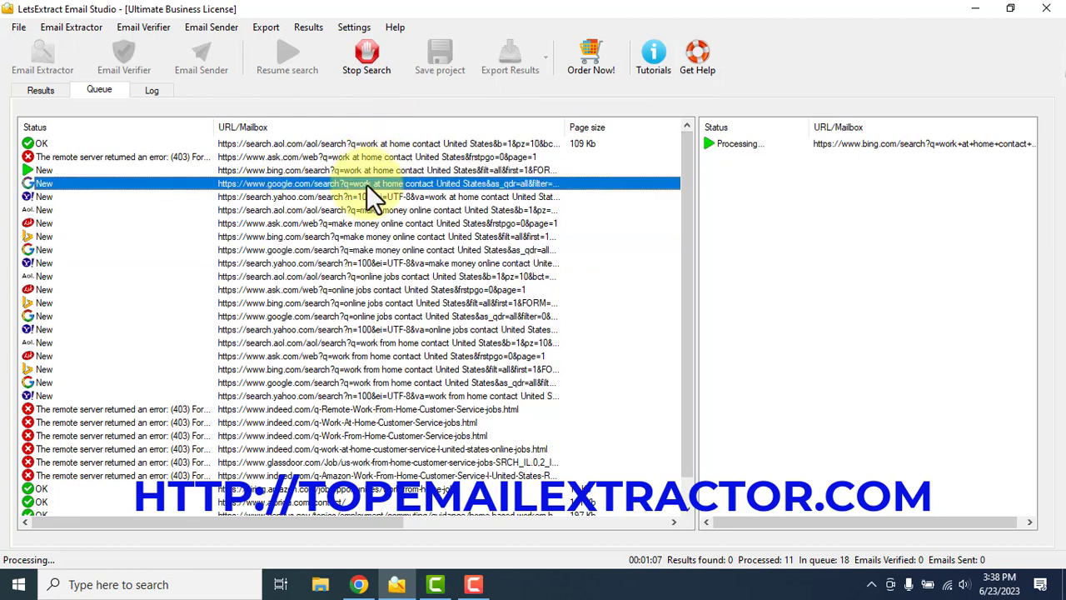
pyautogui.click(51, 95)
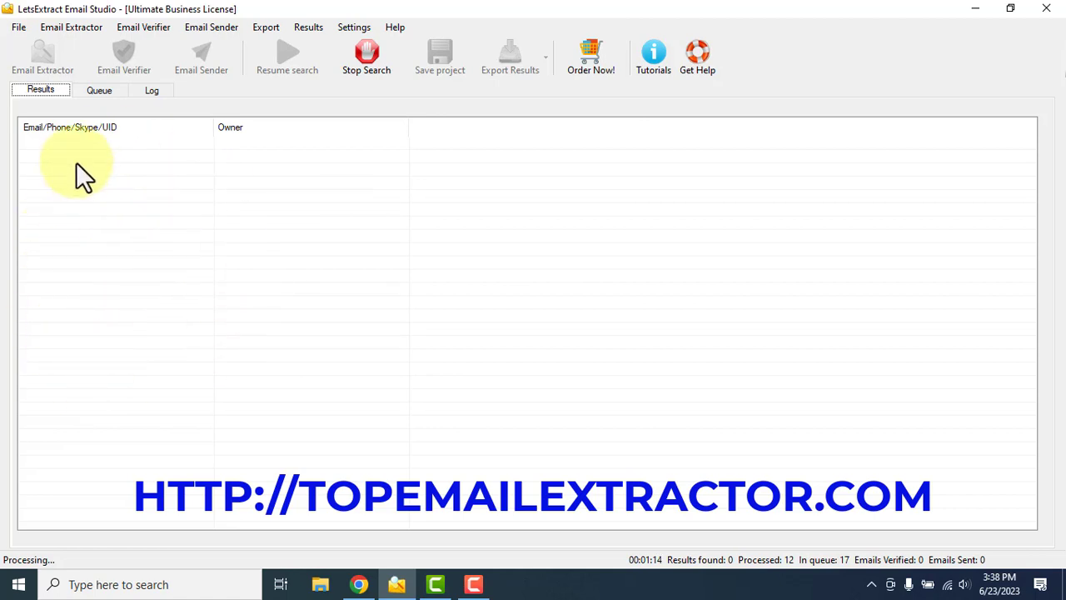
pyautogui.click(93, 90)
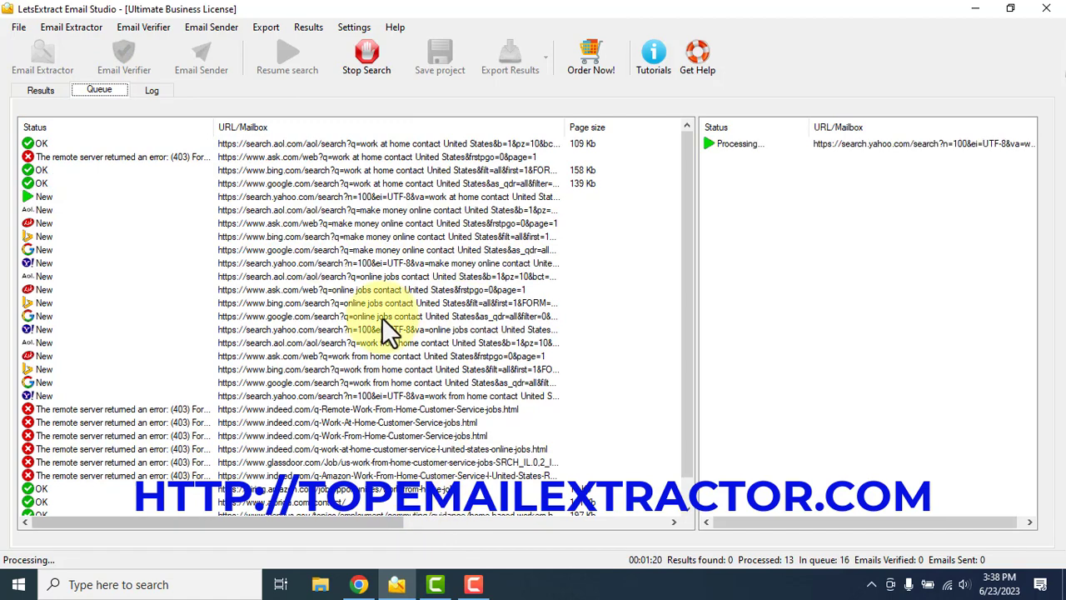
# - In Chrome, compare Digistore24 with the ClickBank E-Business & E-Marketing results, settling on ClickBank
pyautogui.click(359, 584)
pyautogui.click(313, 18)
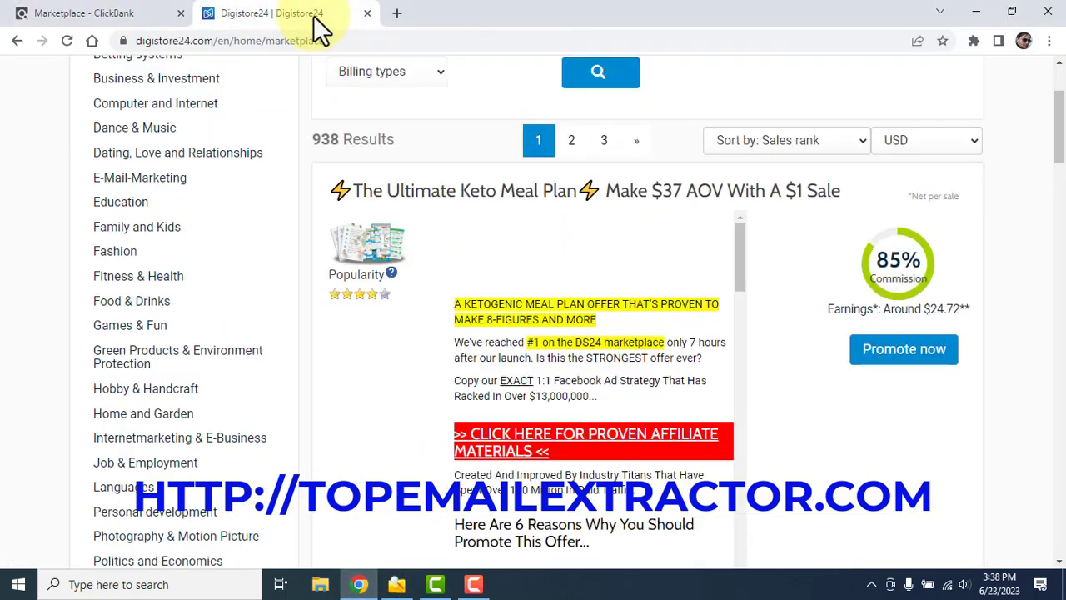
pyautogui.scroll(2, 344, 239)
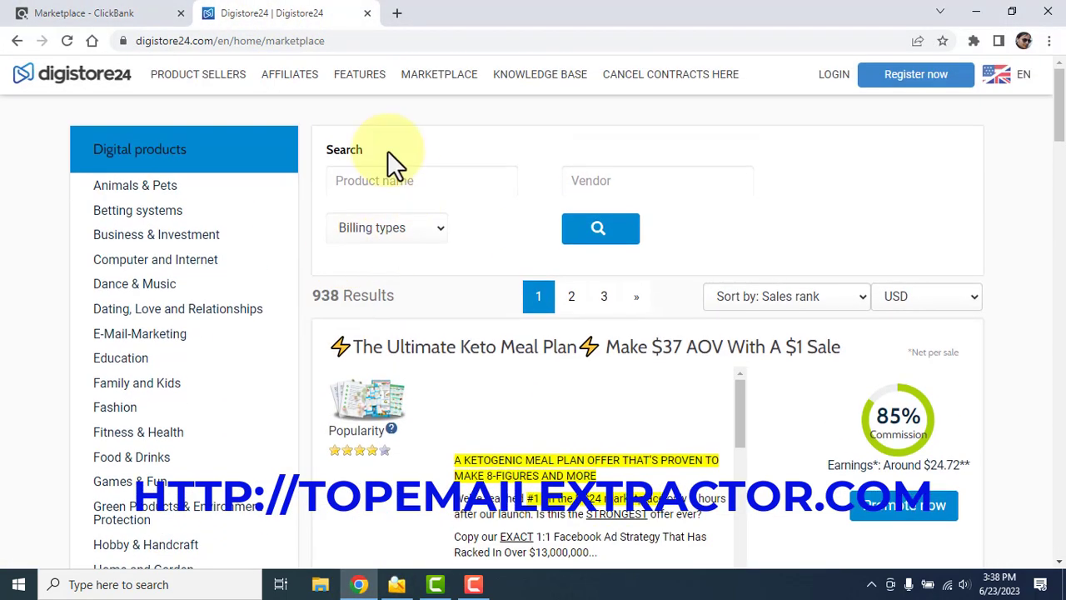
pyautogui.click(131, 11)
pyautogui.scroll(-2, 238, 338)
pyautogui.scroll(2, 161, 278)
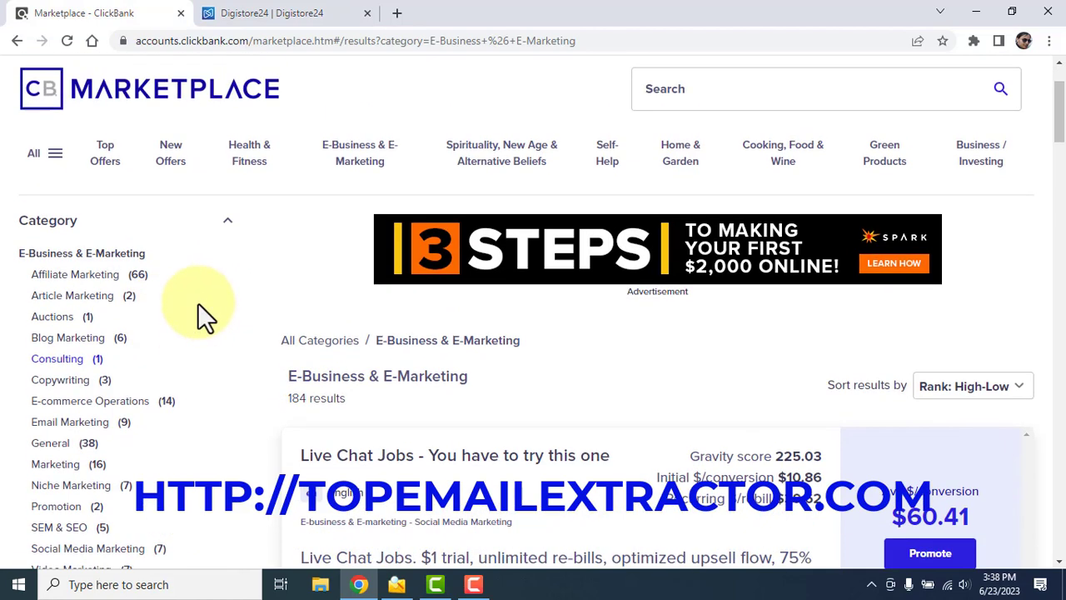
pyautogui.scroll(-1, 221, 241)
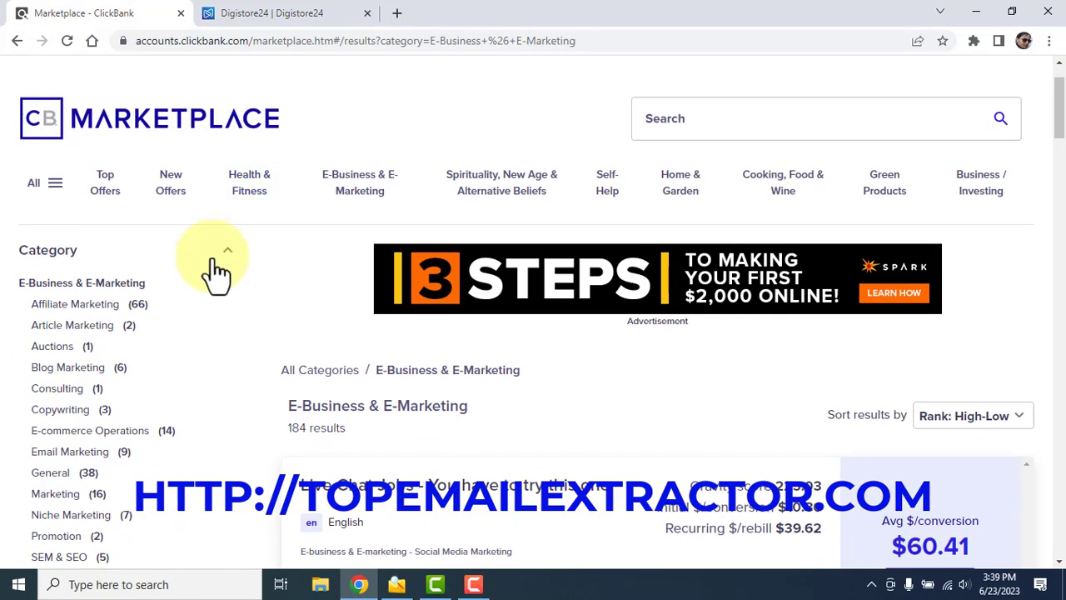
pyautogui.scroll(1, 321, 291)
pyautogui.click(316, 11)
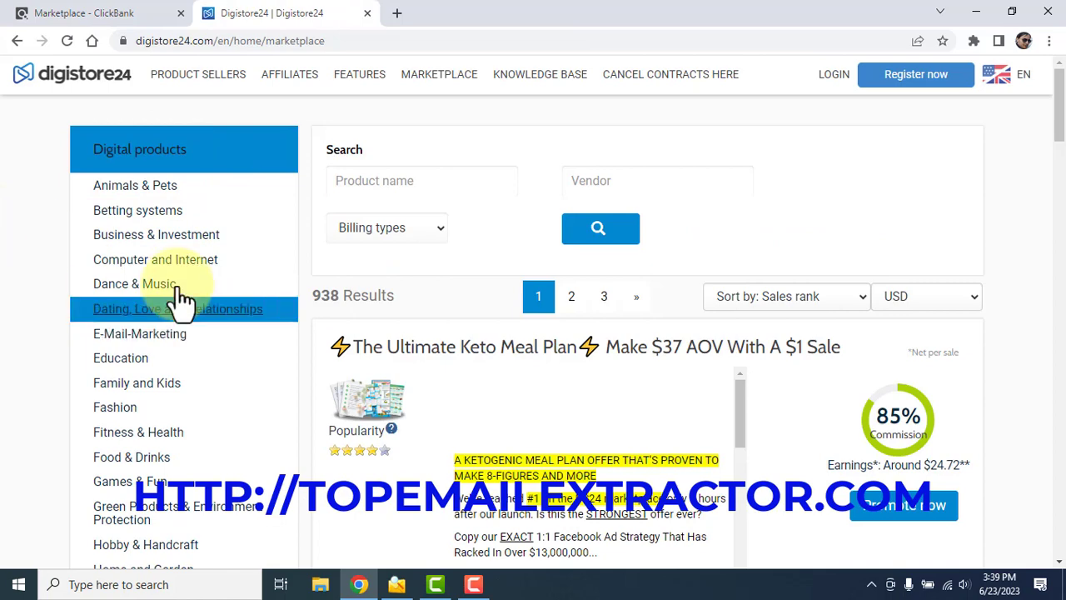
pyautogui.click(112, 12)
pyautogui.scroll(-2, 362, 349)
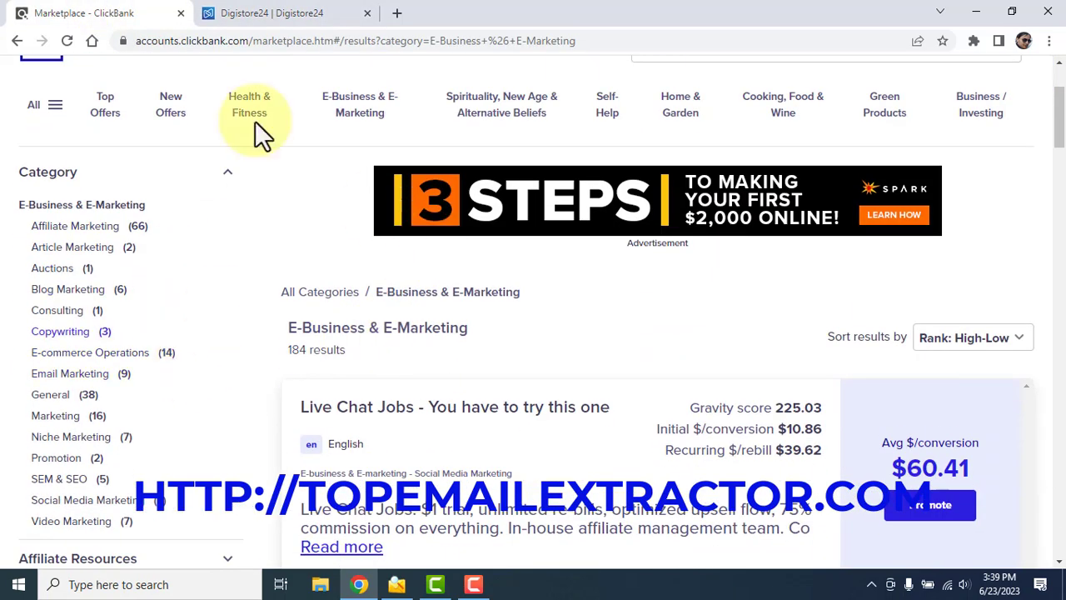
pyautogui.click(218, 13)
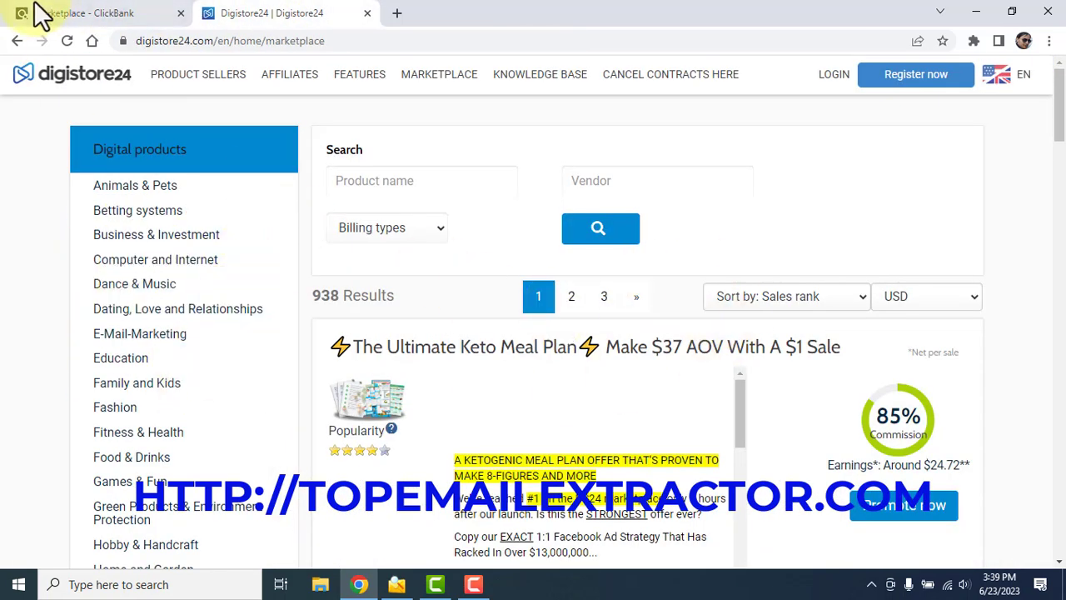
pyautogui.click(125, 13)
pyautogui.scroll(-1, 175, 346)
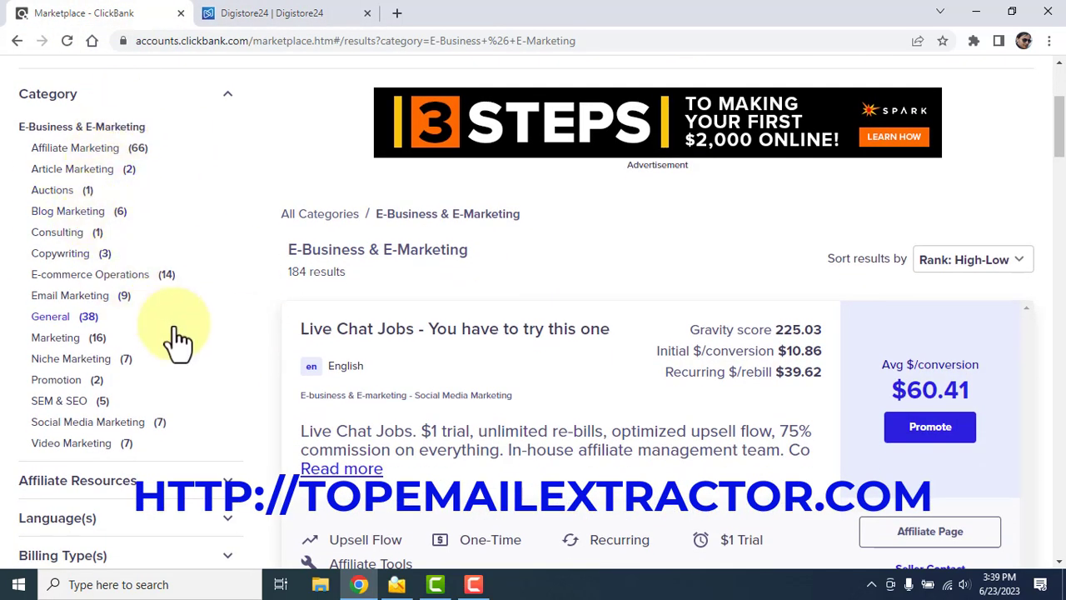
pyautogui.scroll(-7, 590, 374)
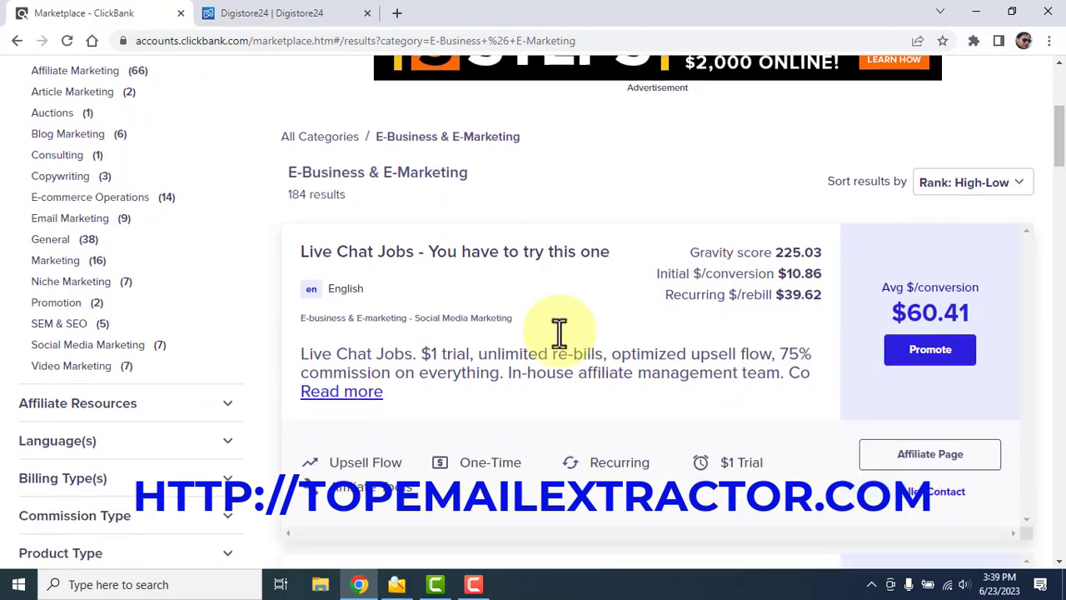
pyautogui.scroll(-2, 543, 319)
pyautogui.scroll(5, 173, 304)
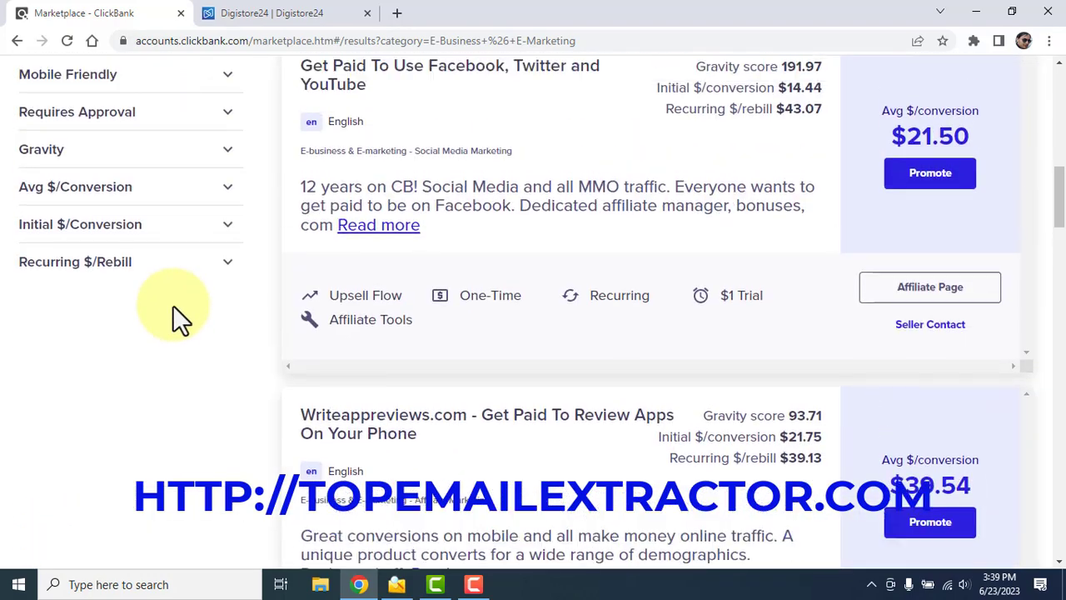
pyautogui.scroll(4, 133, 238)
pyautogui.scroll(2, 135, 333)
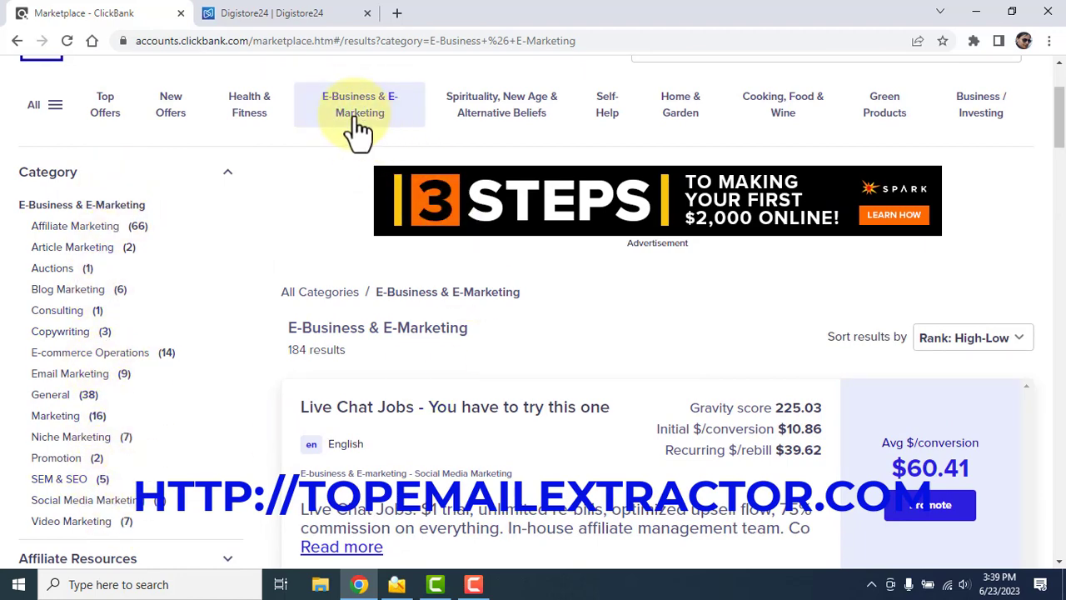
pyautogui.scroll(-2, 651, 341)
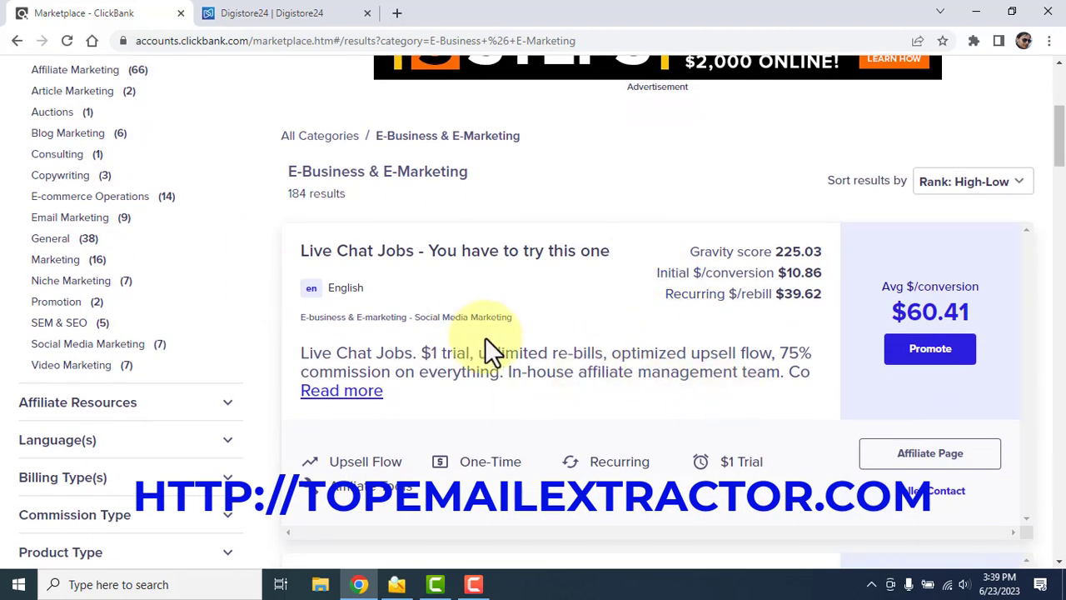
# - Sort the E-Business & E-Marketing offers by Gravity: High-Low
pyautogui.click(976, 184)
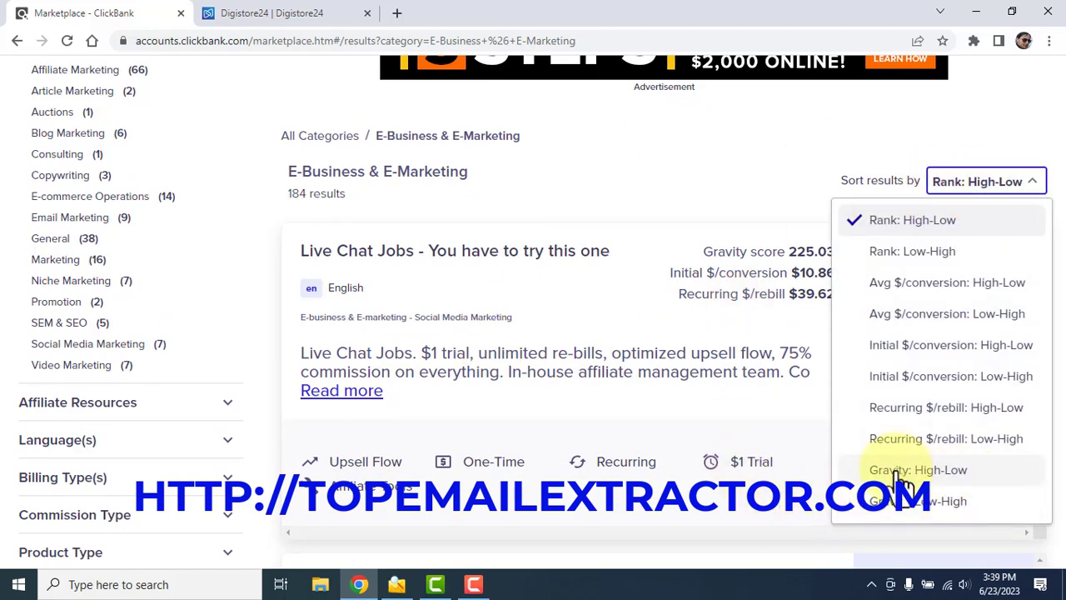
pyautogui.click(899, 471)
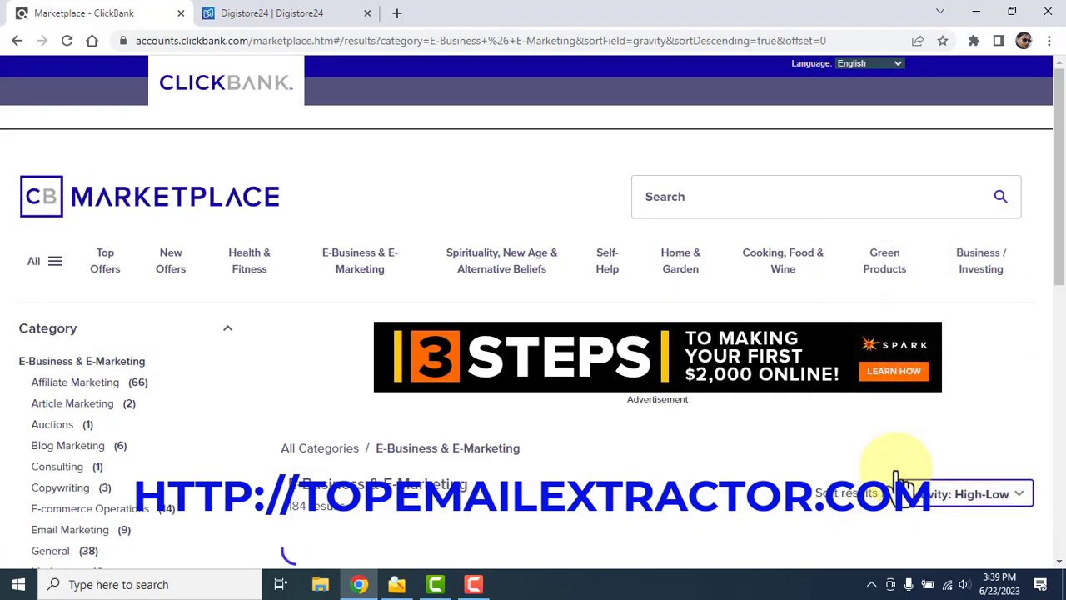
pyautogui.scroll(-4, 673, 405)
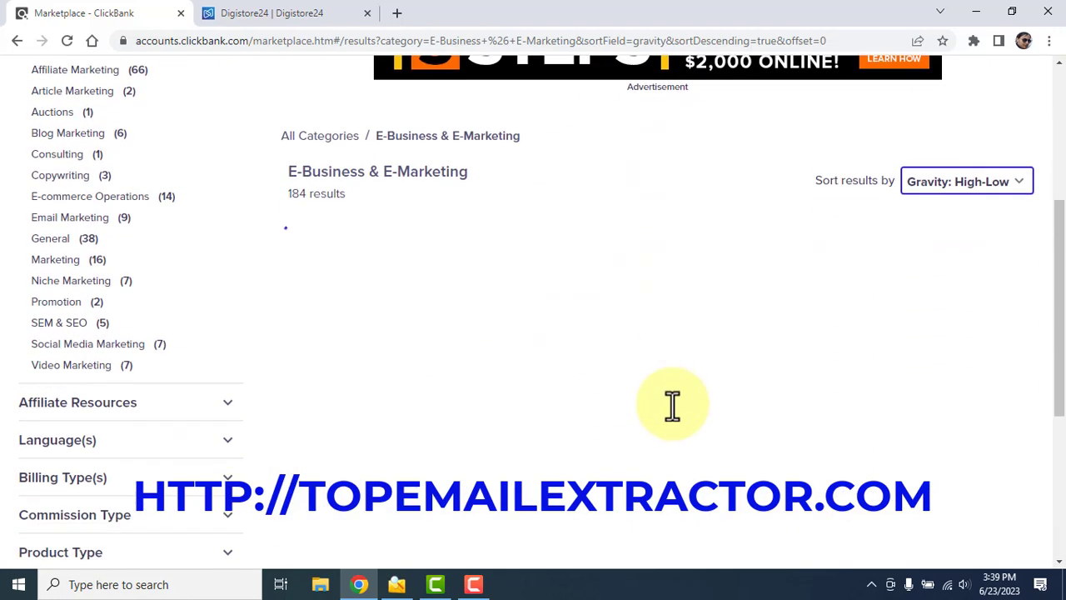
pyautogui.scroll(-3, 374, 302)
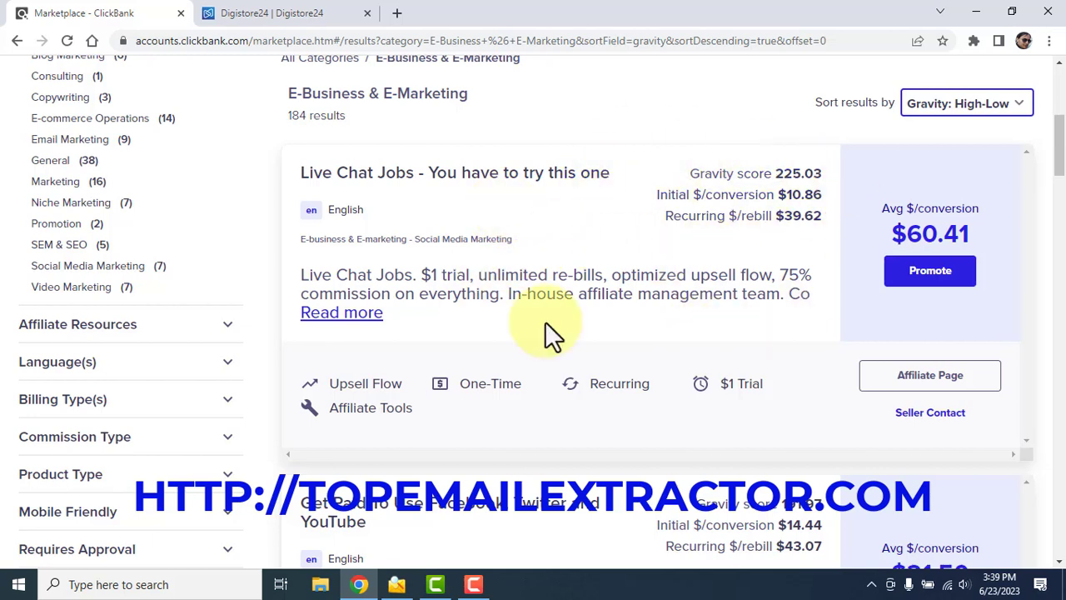
# - Highlight Live Chat Jobs' $10.86 initial and $39.62 rebill payouts
pyautogui.moveTo(778, 172)
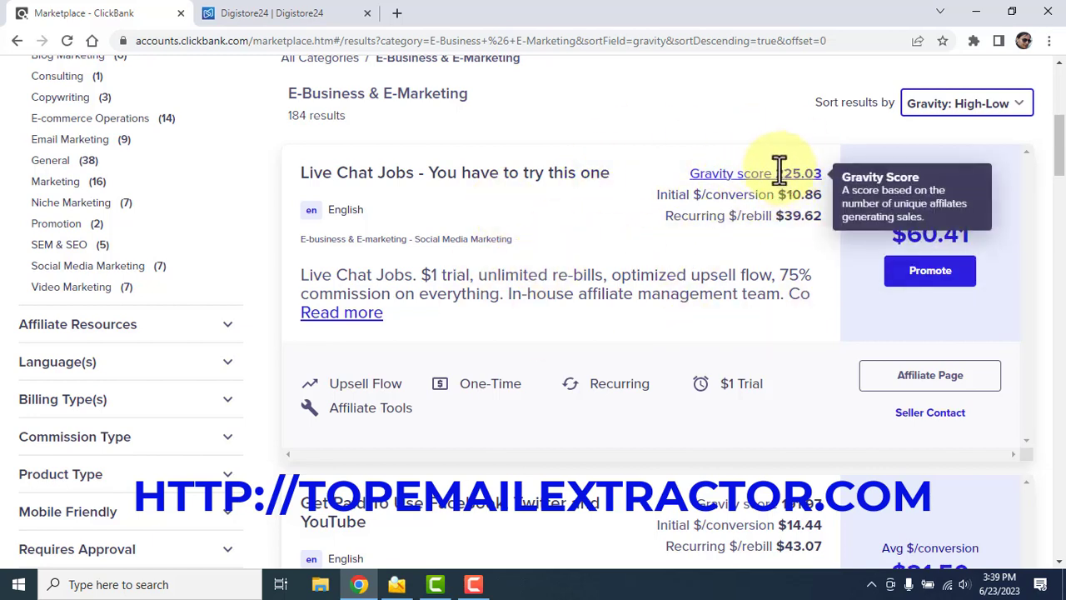
pyautogui.moveTo(803, 212)
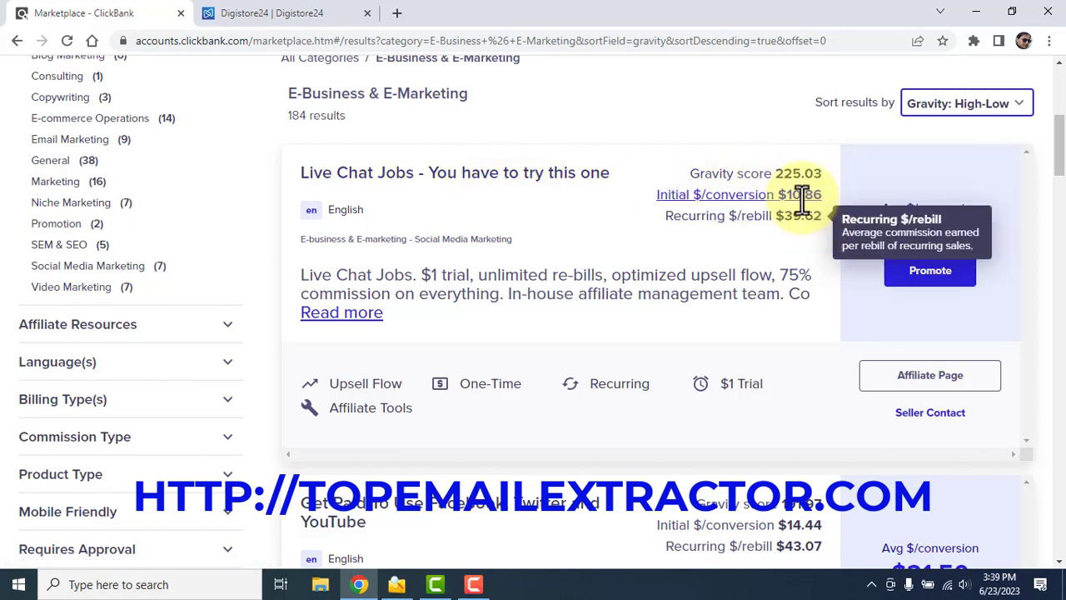
pyautogui.moveTo(775, 215); pyautogui.dragTo(822, 215)
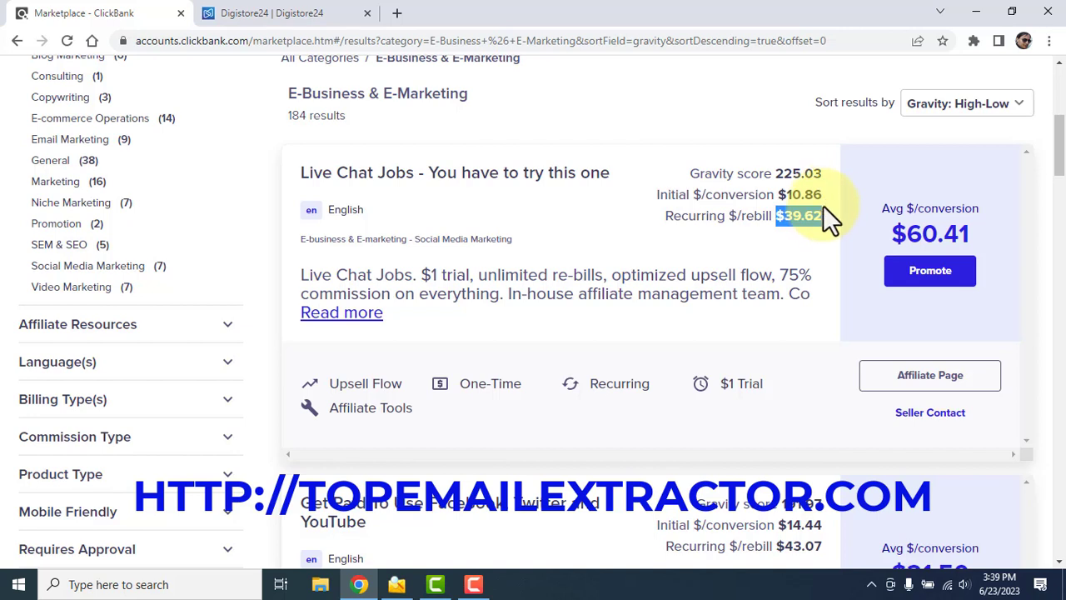
pyautogui.moveTo(823, 194); pyautogui.dragTo(774, 194)
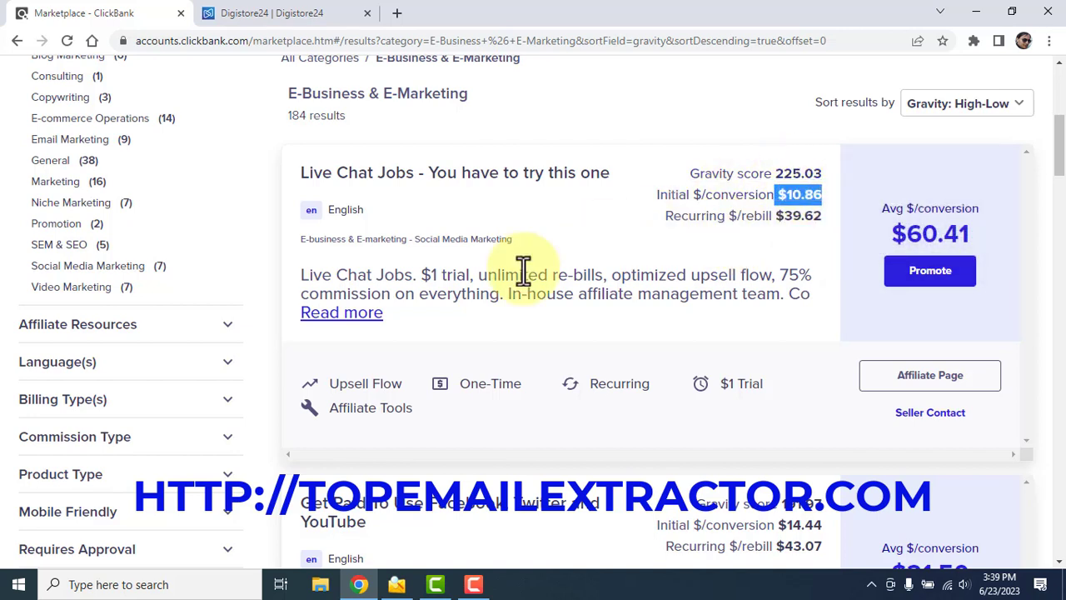
pyautogui.moveTo(776, 219); pyautogui.dragTo(816, 233)
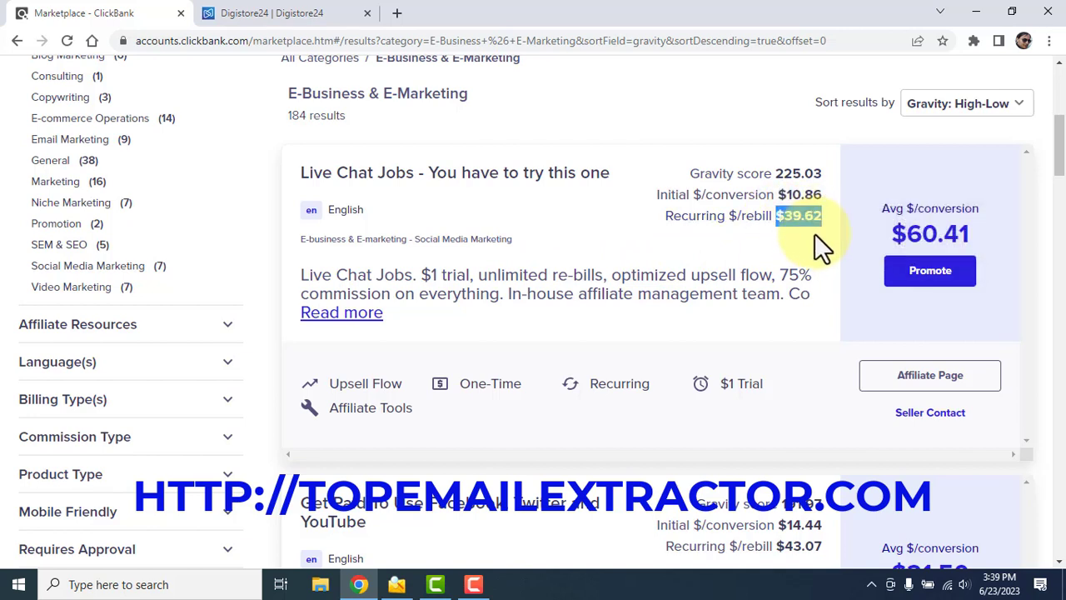